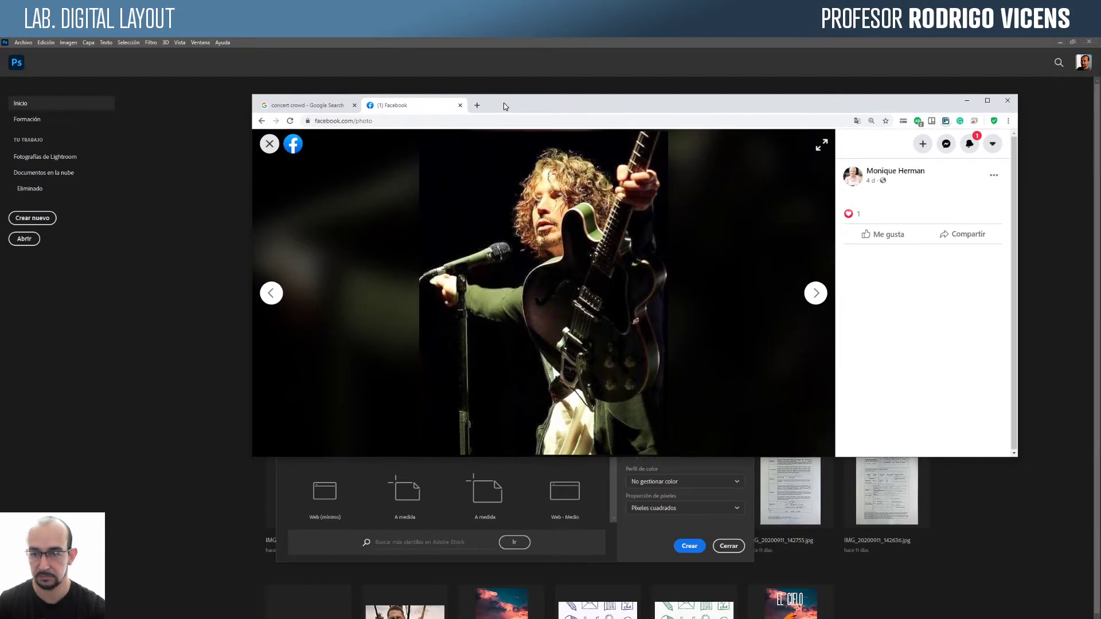
Step: Create a new print document from the Tabloid preset, 11 × 17 inches at 300 pixels per inch in RGB
left_click_drag(504, 106, 522, 118)
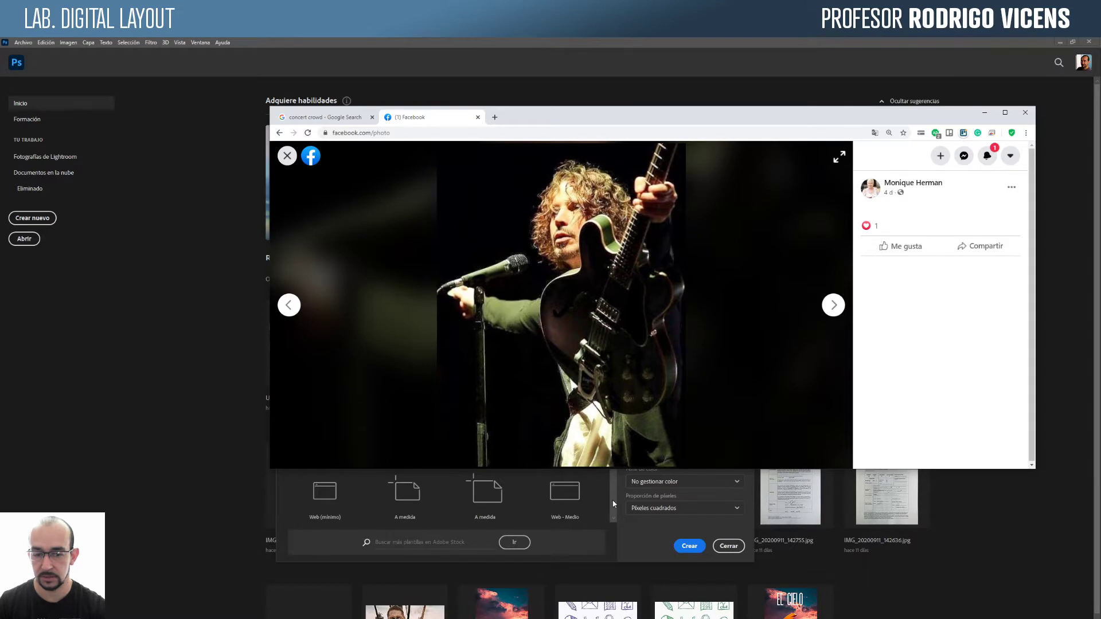
left_click(597, 489)
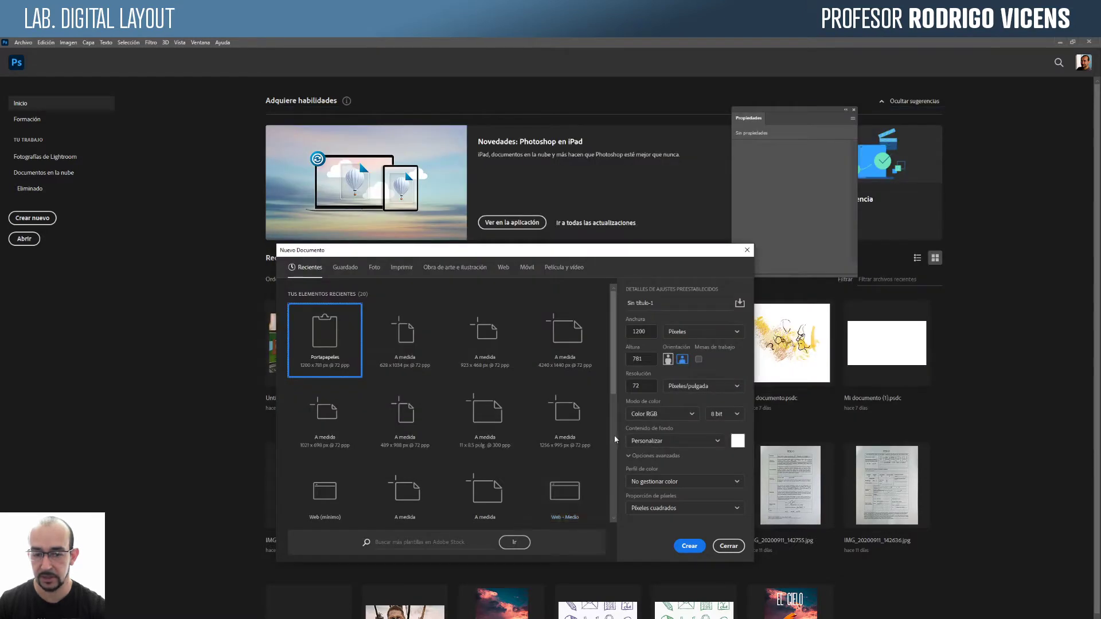
scroll(614, 424, "up", 5)
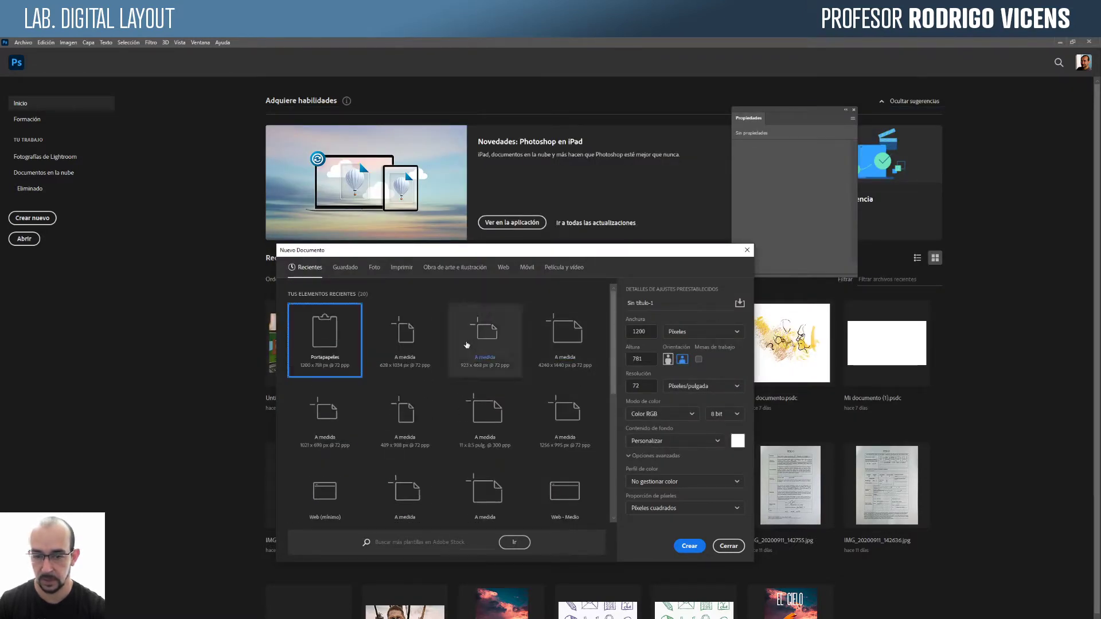
left_click(401, 267)
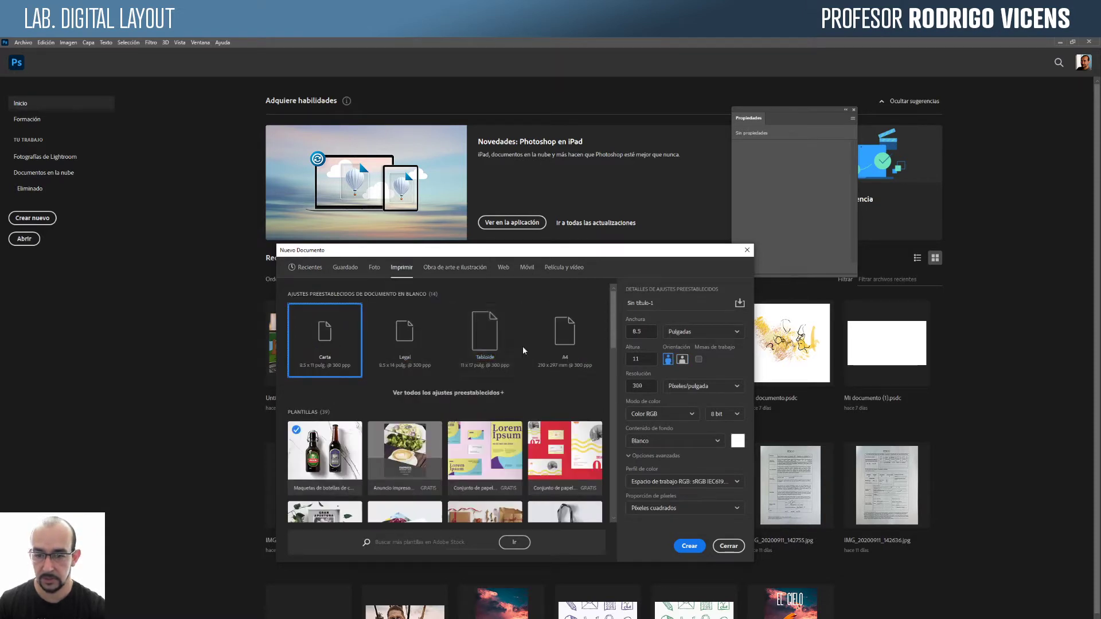
left_click(497, 342)
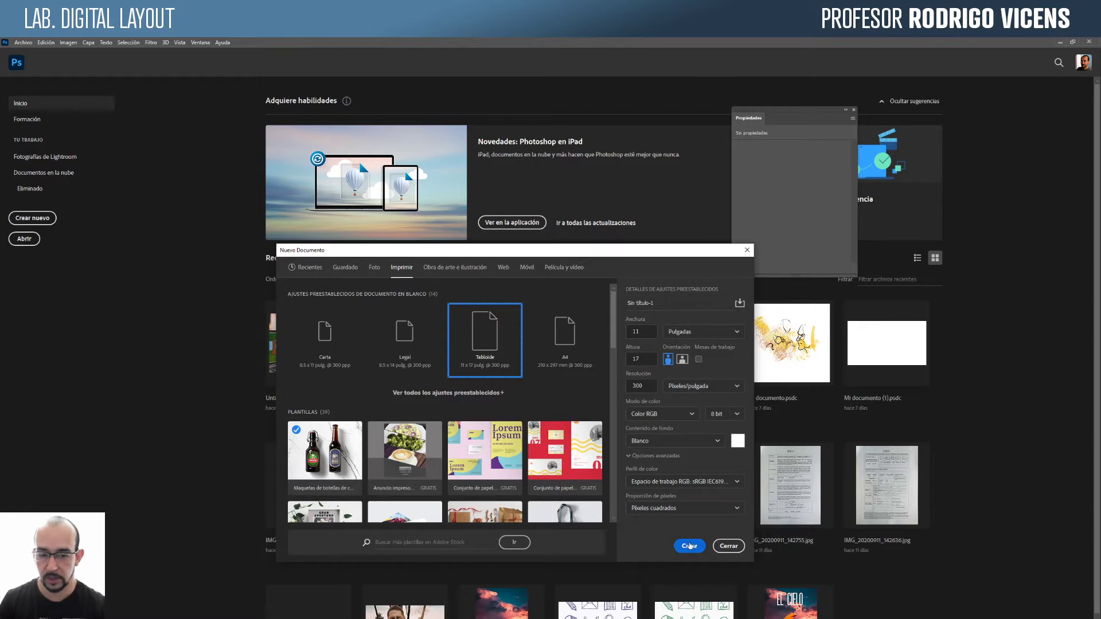
left_click(690, 547)
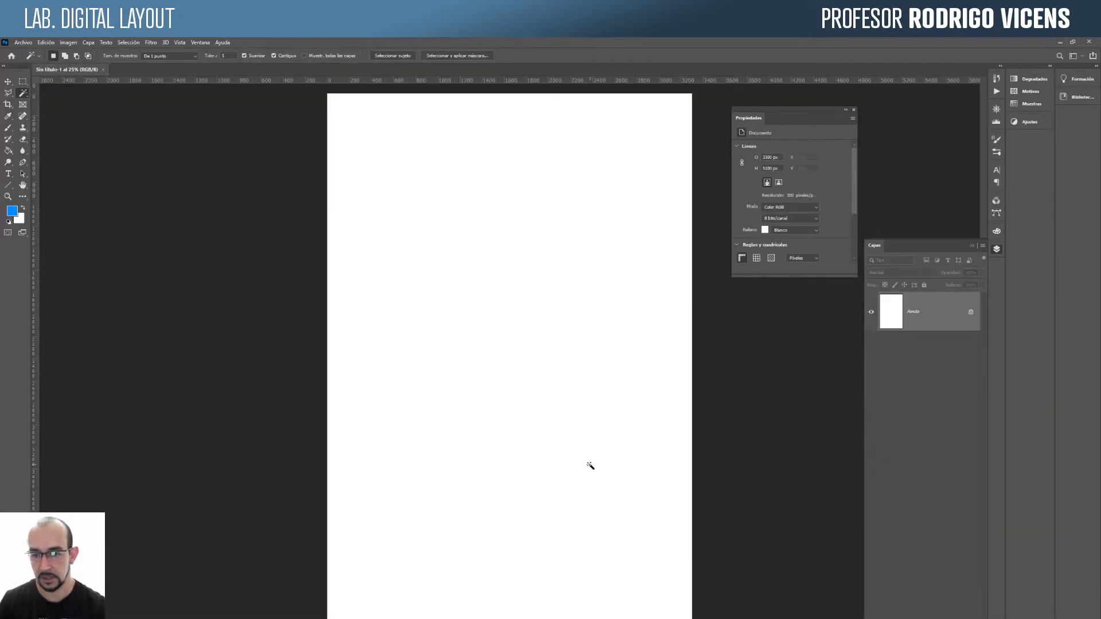
Step: Switch to the browser, start saving the guitarist photo and browse to the Layout 2020 folder inside DESKTOP CLOUD's CLASES folder
key("alt+Tab")
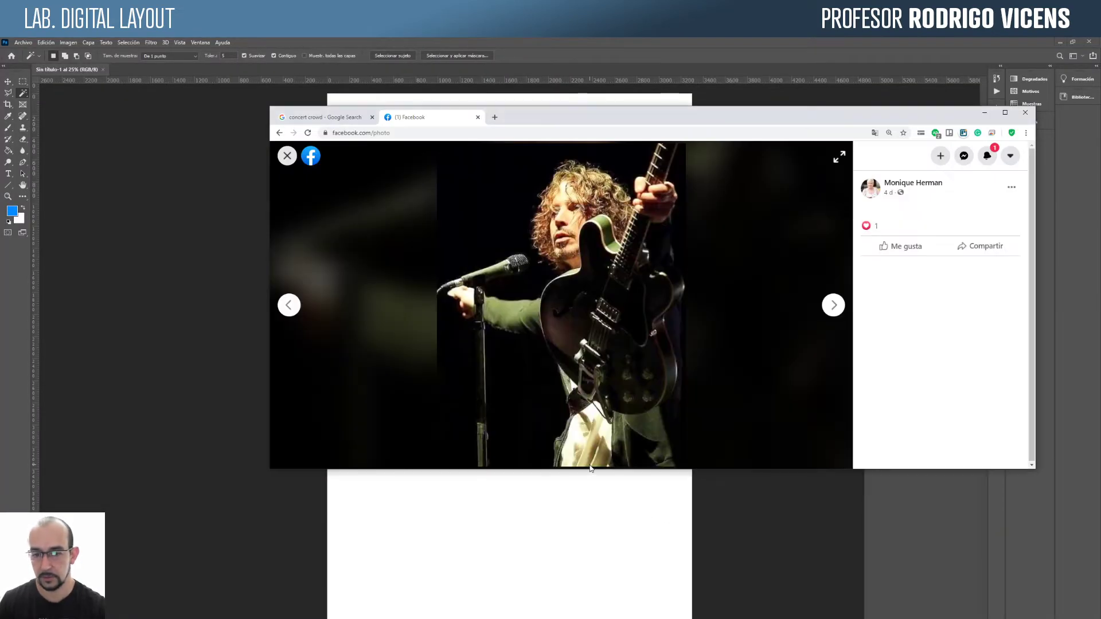
right_click(600, 250)
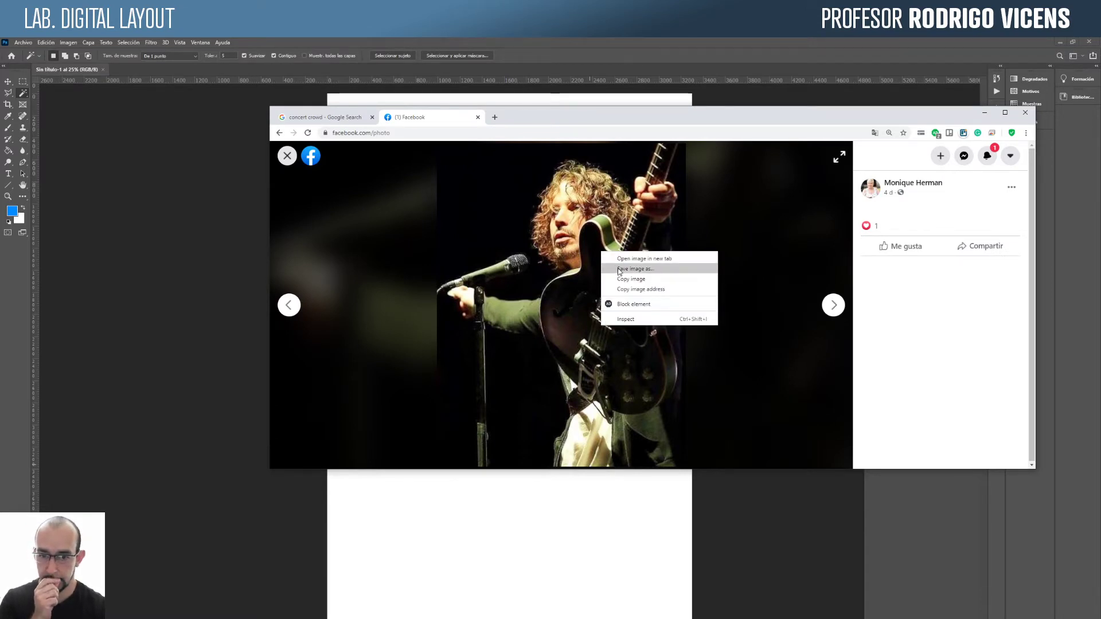
left_click(619, 269)
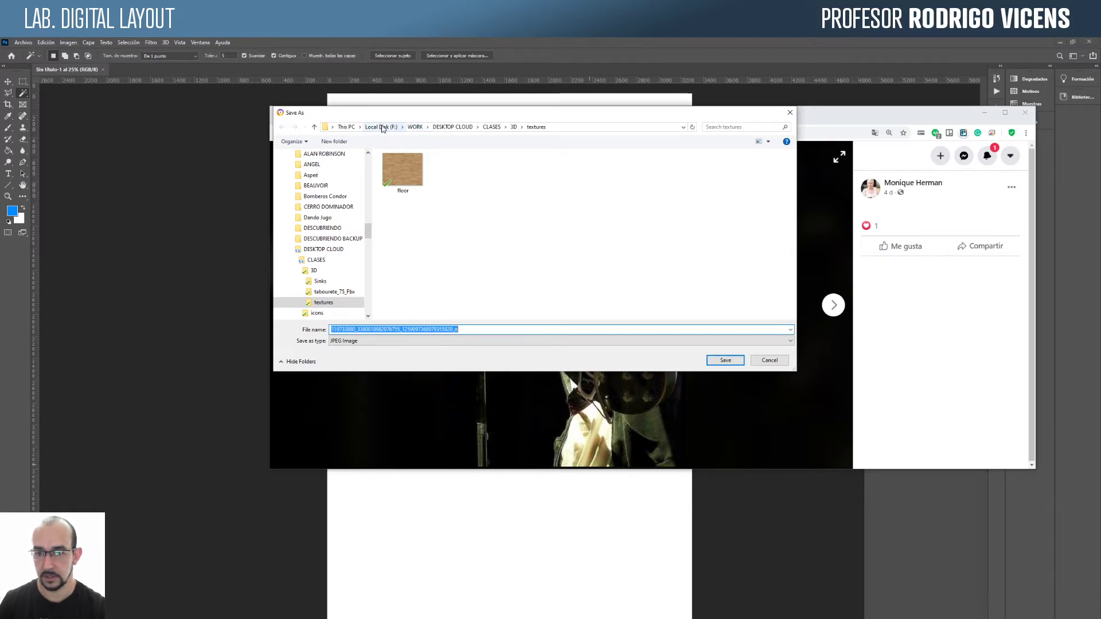
left_click_drag(365, 233, 366, 161)
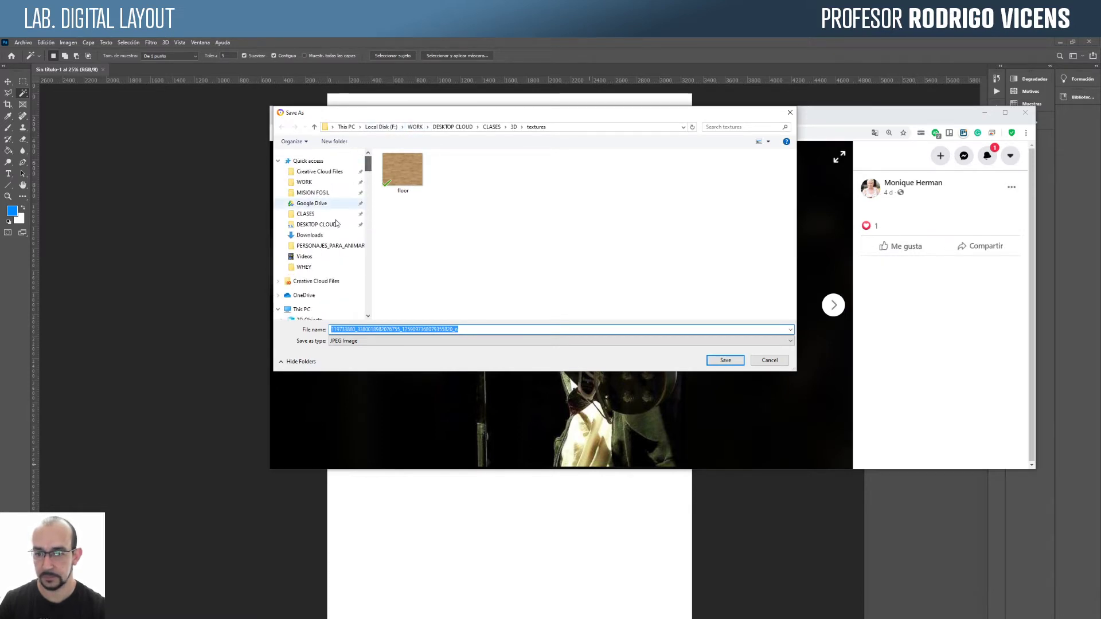
left_click(317, 227)
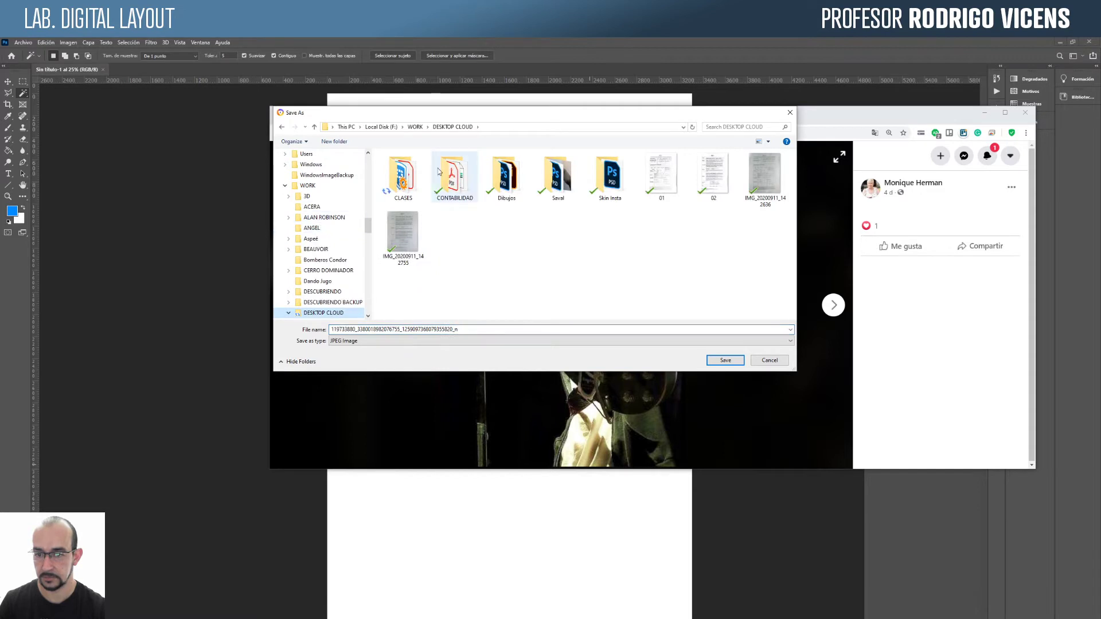
left_click(393, 185)
double_click(393, 184)
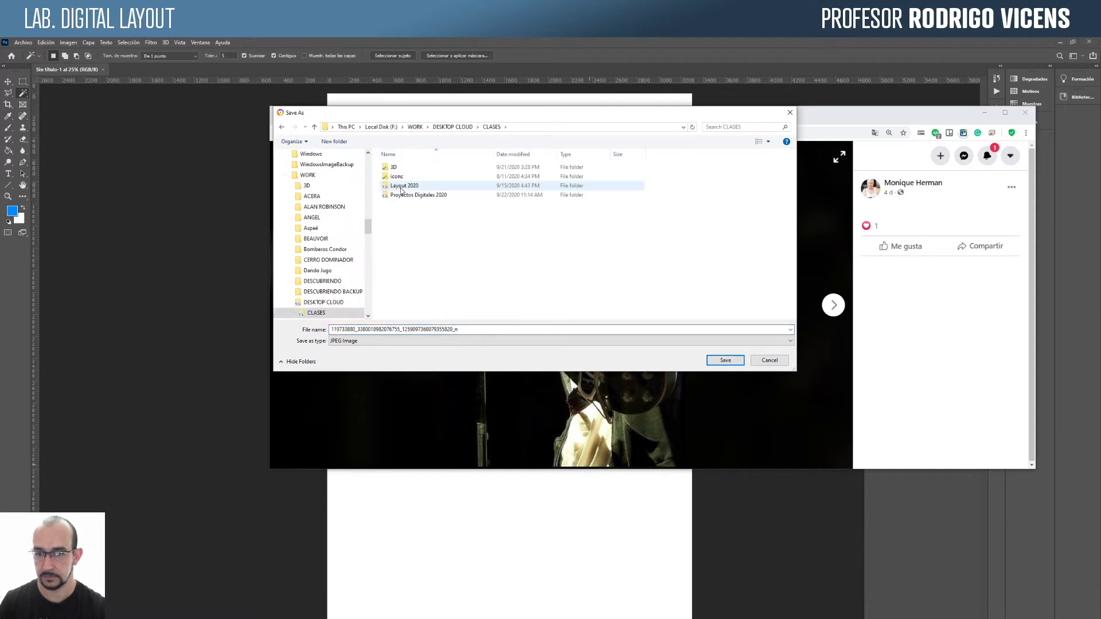
double_click(395, 185)
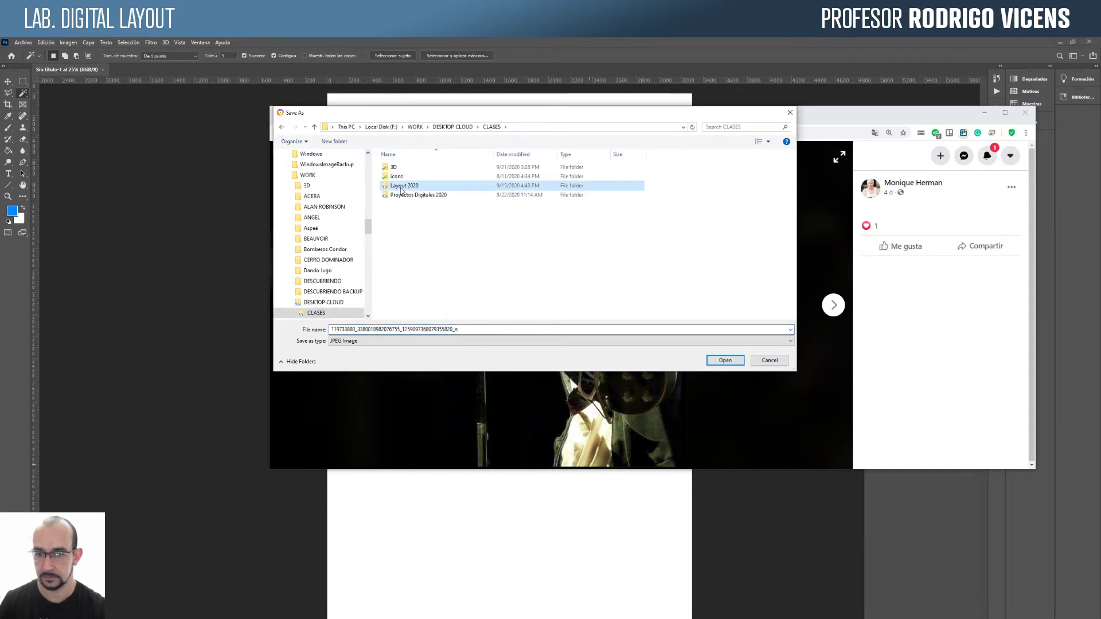
Step: Create a new folder named Afiche inside the Layout 2020 folder
left_click(338, 142)
type("Afiche")
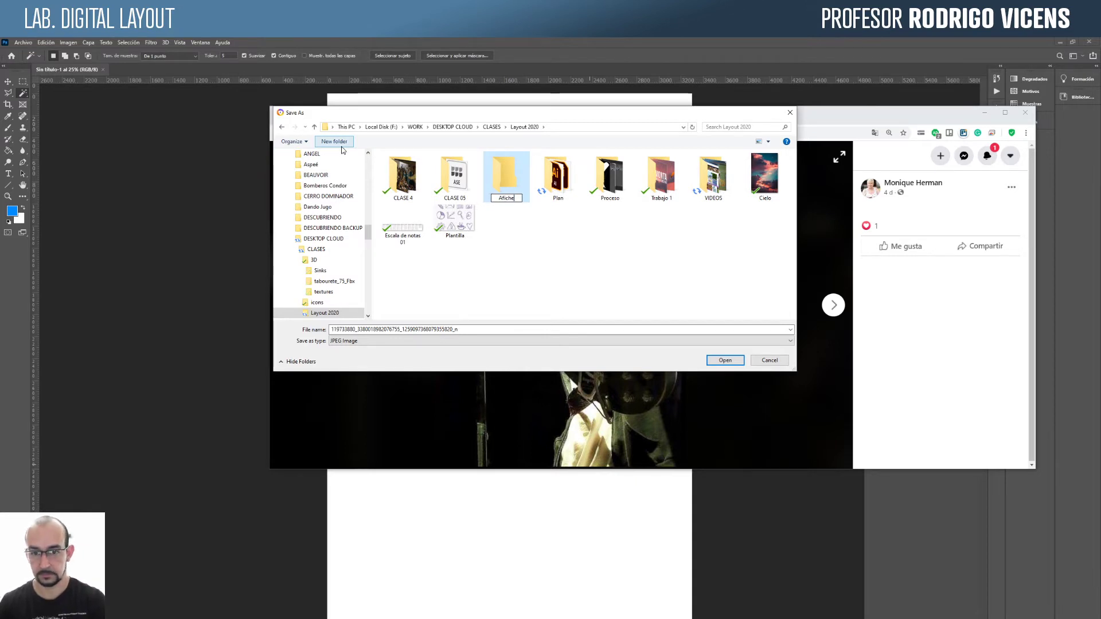
key("Return")
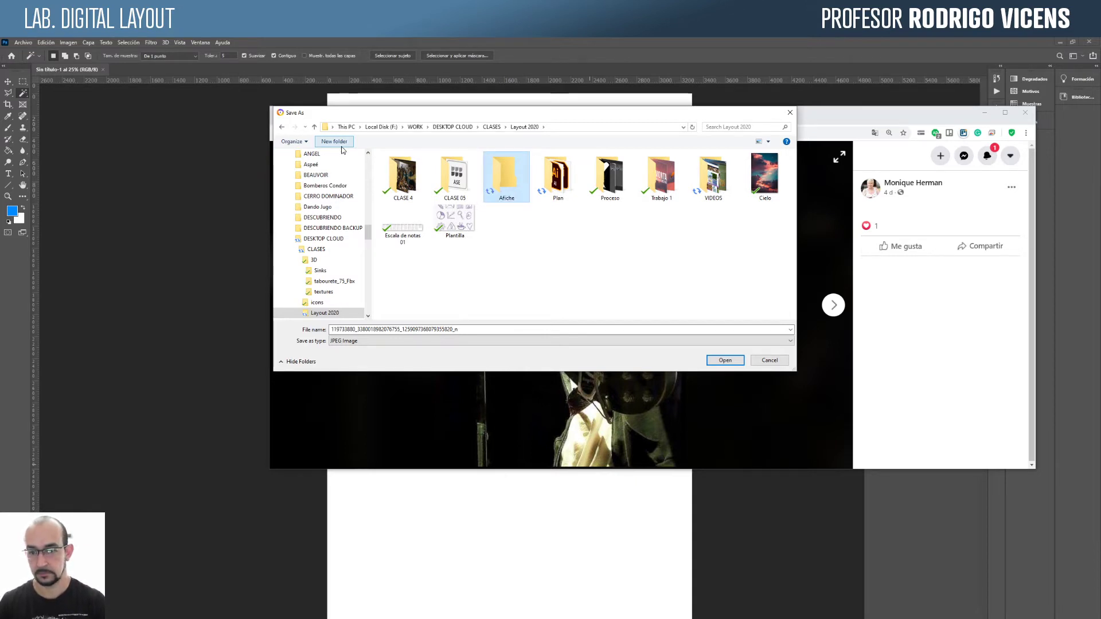
Step: Save the photo as a JPEG named Cornell in Layout 2020 and show the downloaded file in its folder
left_click(470, 329)
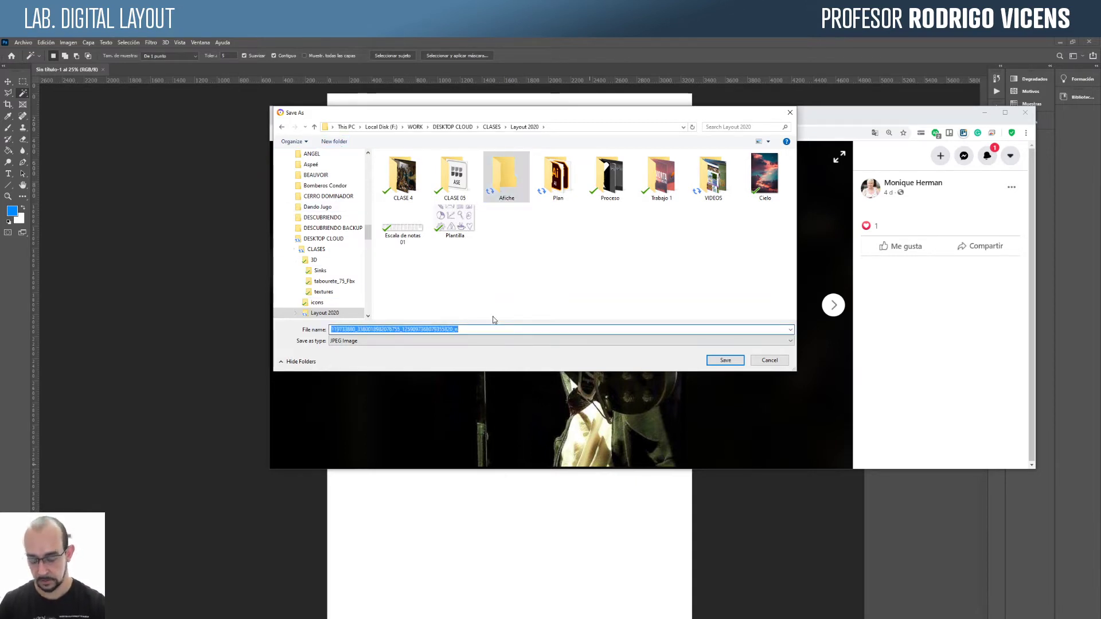
type("Cornell")
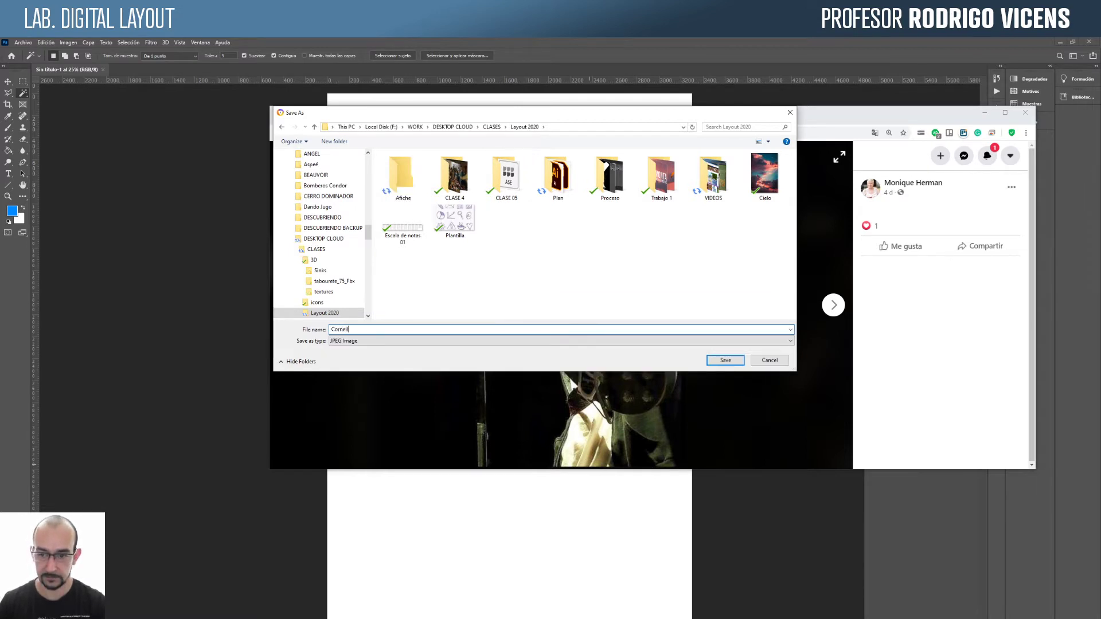
key("Return")
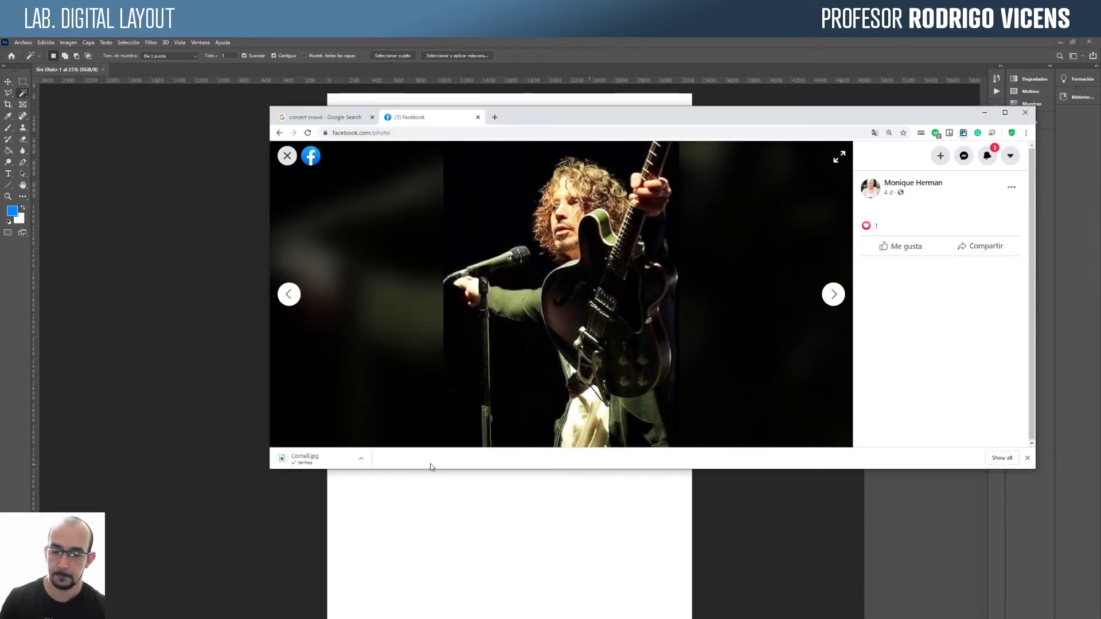
left_click(361, 458)
left_click(386, 502)
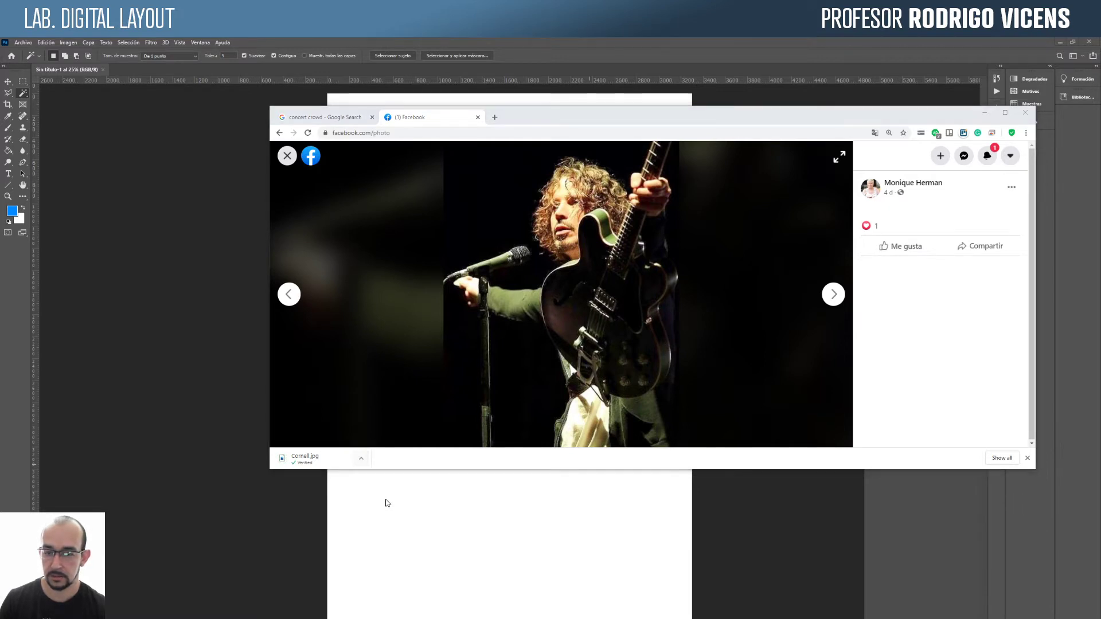
left_click_drag(247, 209, 458, 605)
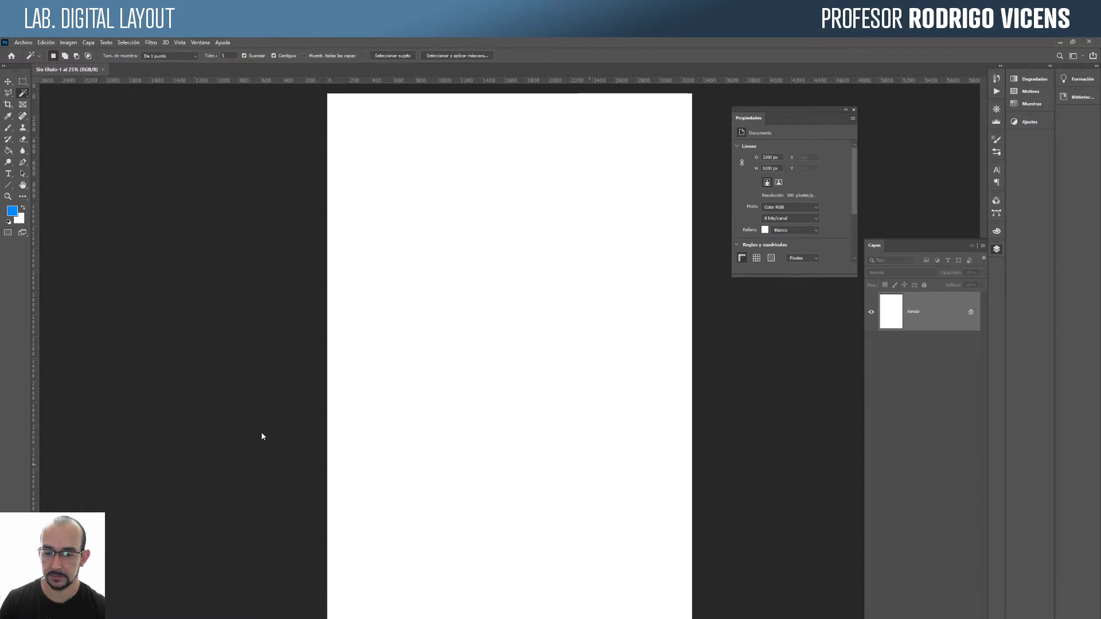
key("alt+Tab")
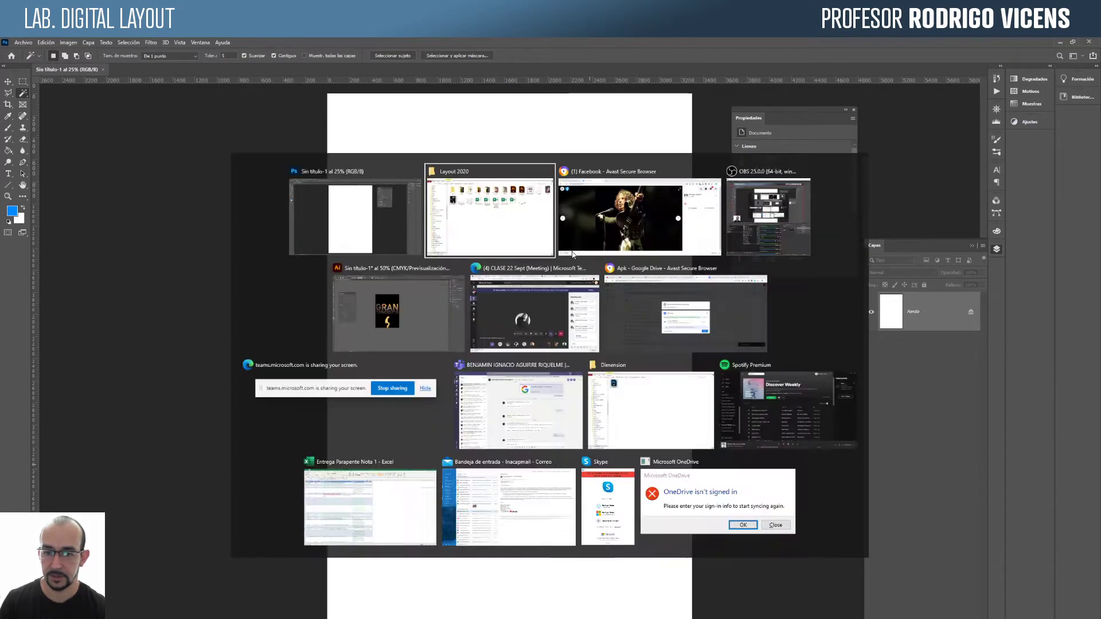
left_click_drag(255, 212, 445, 545)
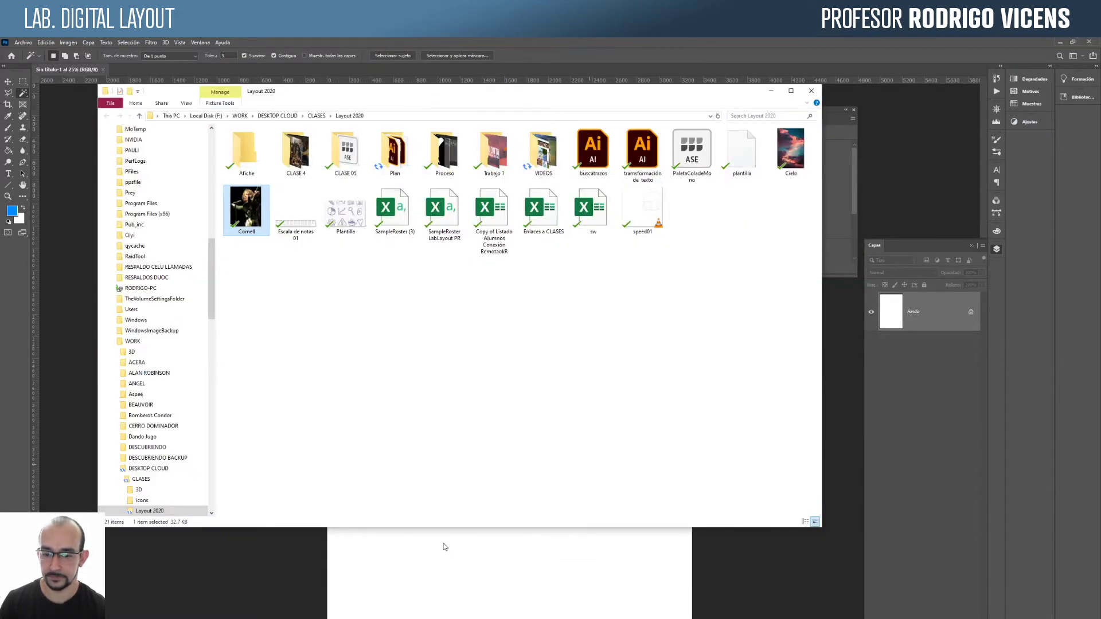
left_click_drag(295, 88, 324, 192)
mouse_move(403, 200)
left_mouse_down()
mouse_move(376, 204)
mouse_move(386, 205)
left_mouse_up()
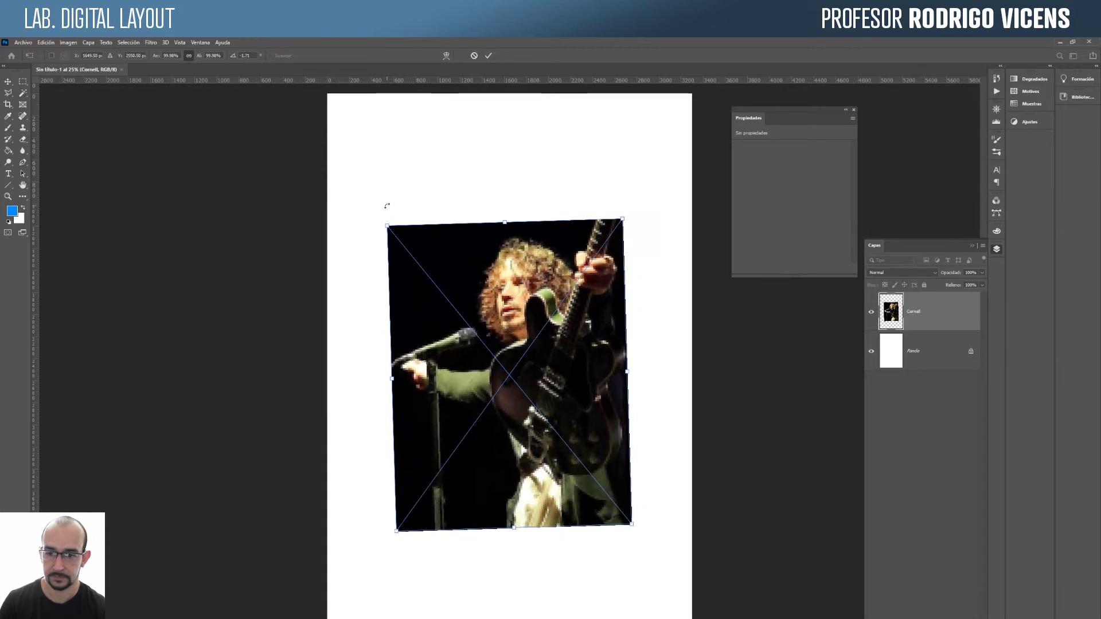
key("Escape")
Step: Switch to the Layout 2020 folder and place the Cornell photo in the blank Photoshop document without rotating or scaling it
key("alt+Tab")
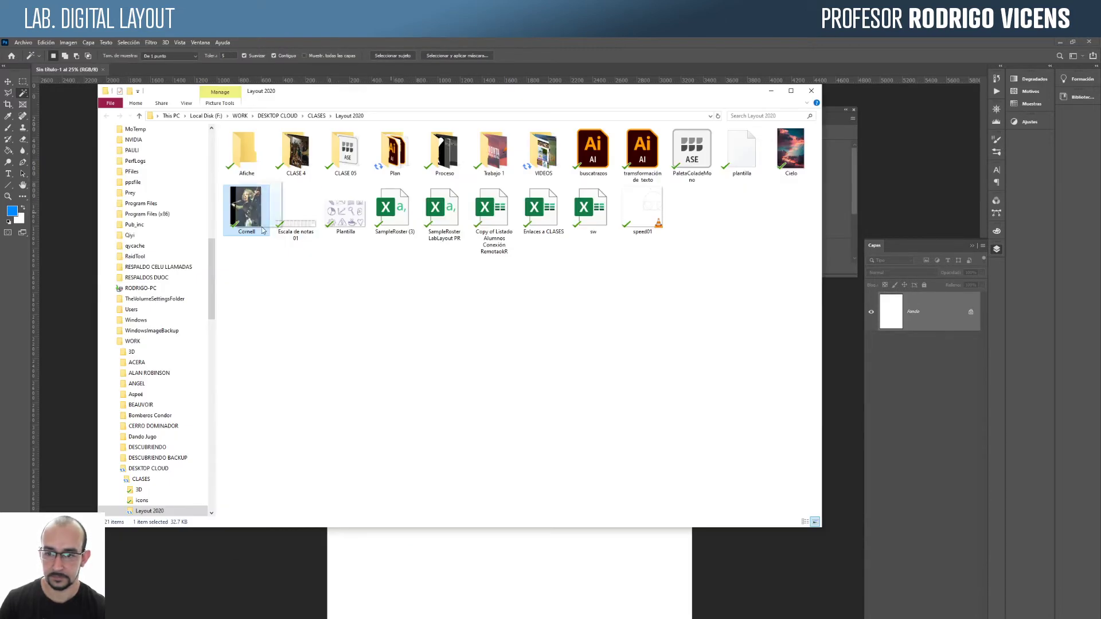
left_click_drag(246, 209, 455, 585)
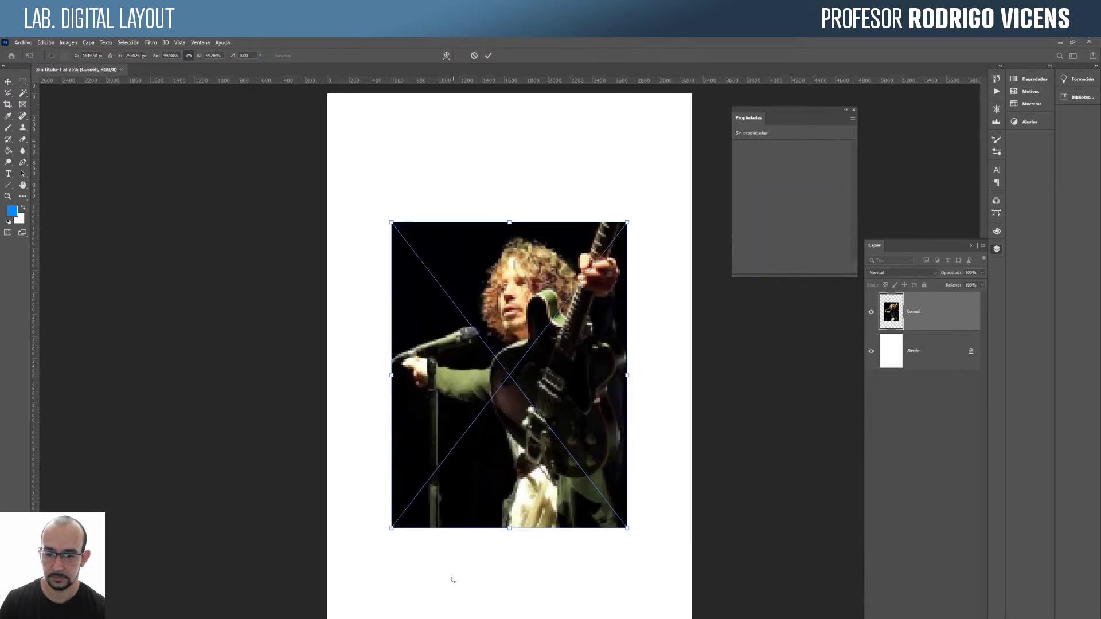
key("Return")
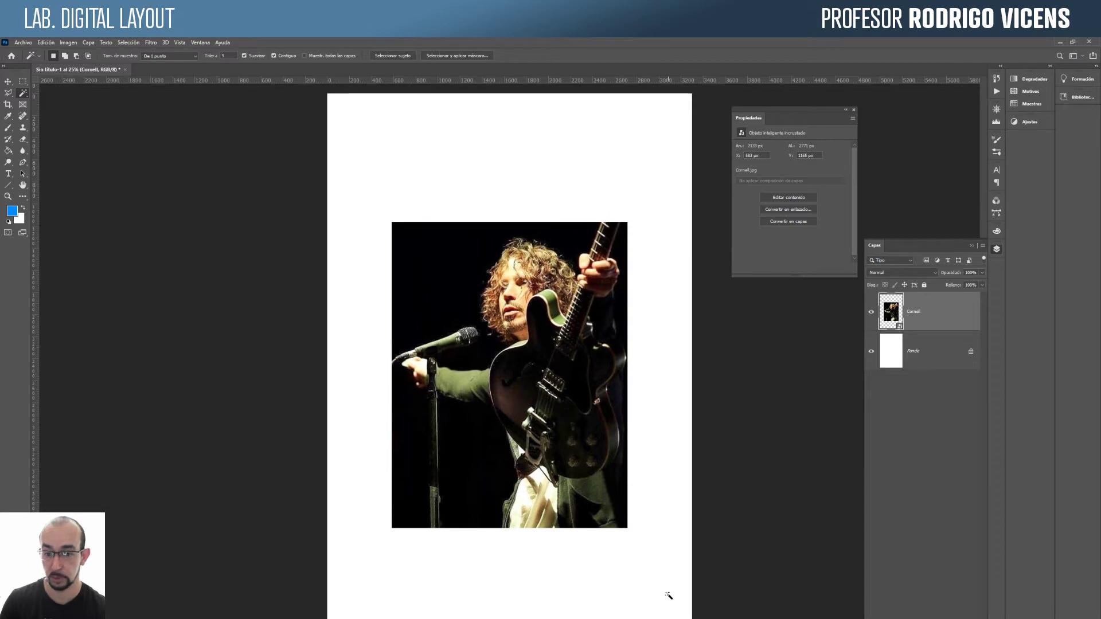
Step: Move the placed photo to the page's left edge, with its top about 2330 px below the page top
left_click(8, 81)
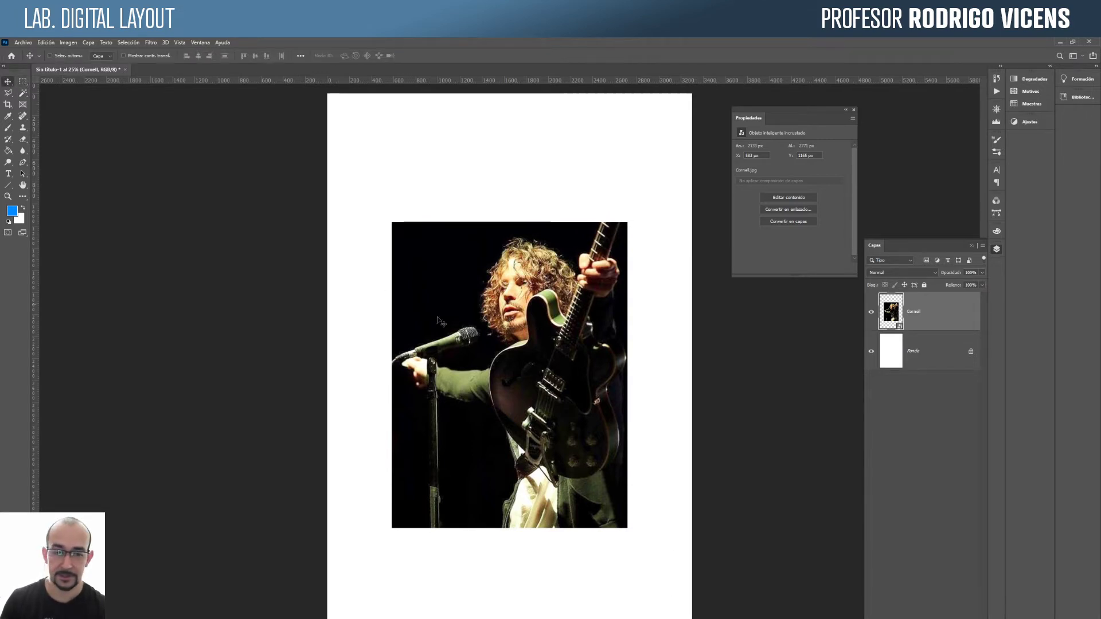
mouse_move(438, 319)
left_mouse_down()
mouse_move(489, 377)
mouse_move(428, 332)
left_mouse_up()
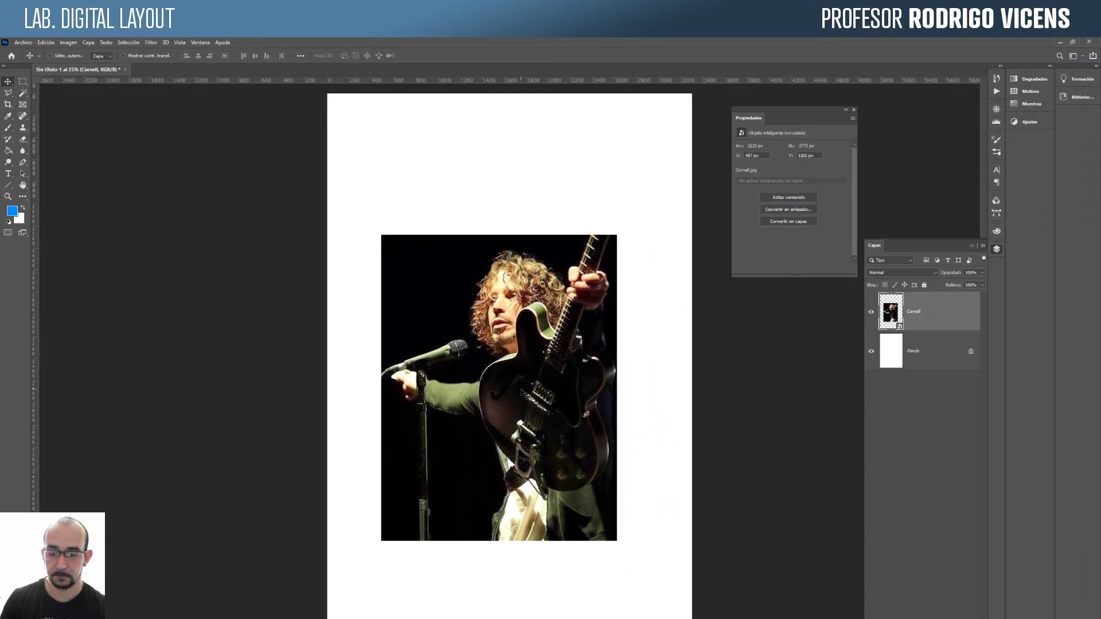
left_click_drag(521, 393, 462, 480)
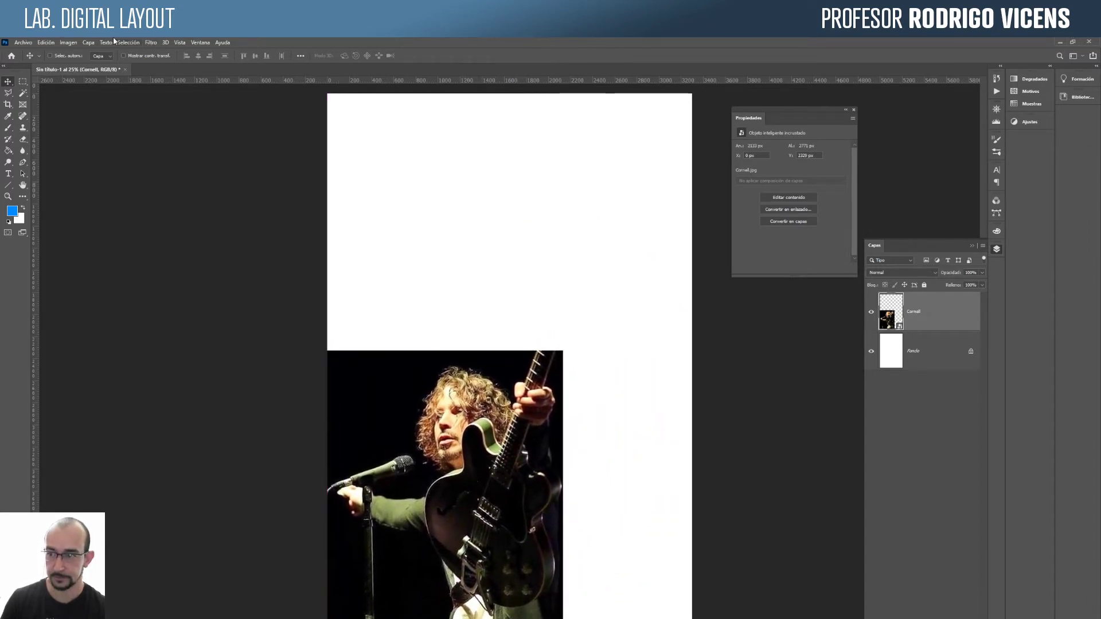
Step: Examine the document's pixel dimensions and resolution in Image Size, leaving the settings unapplied
left_click(68, 42)
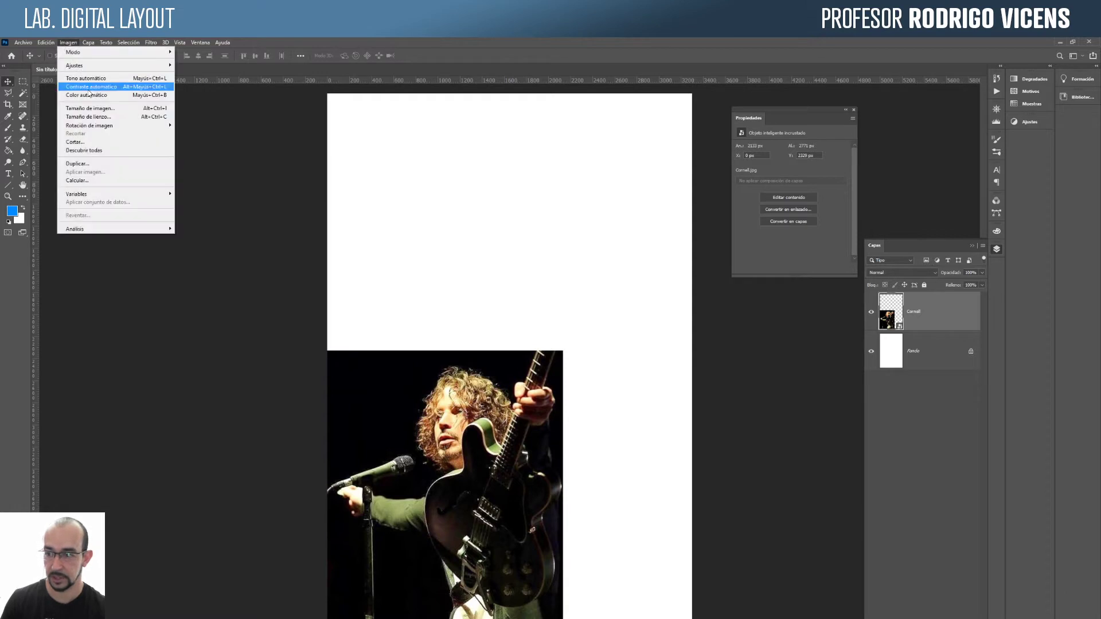
left_click(109, 109)
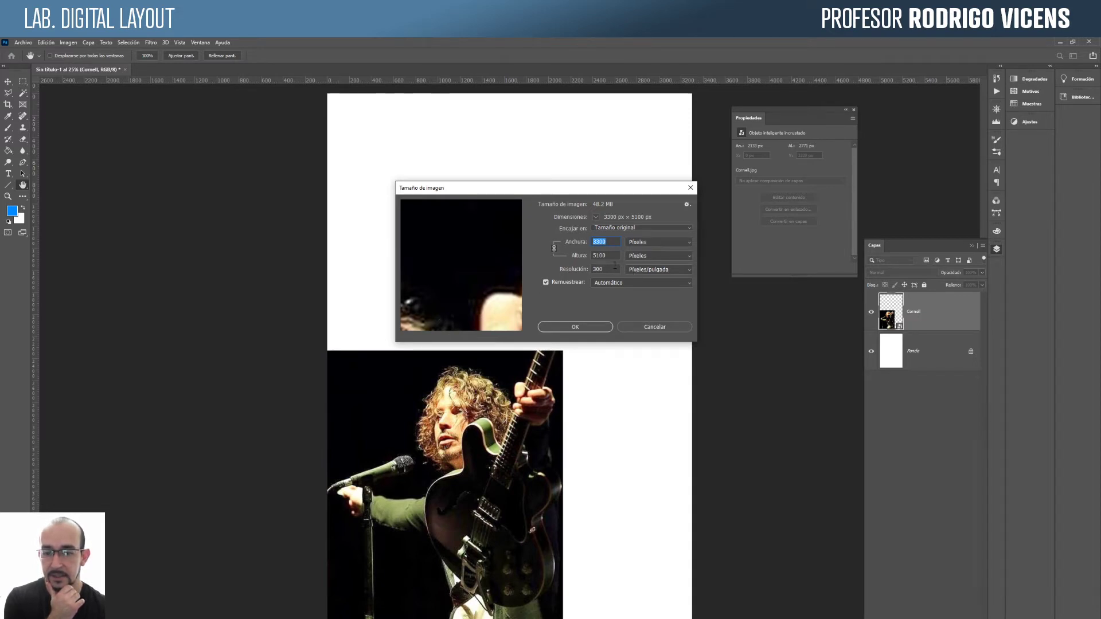
left_click_drag(512, 193, 524, 160)
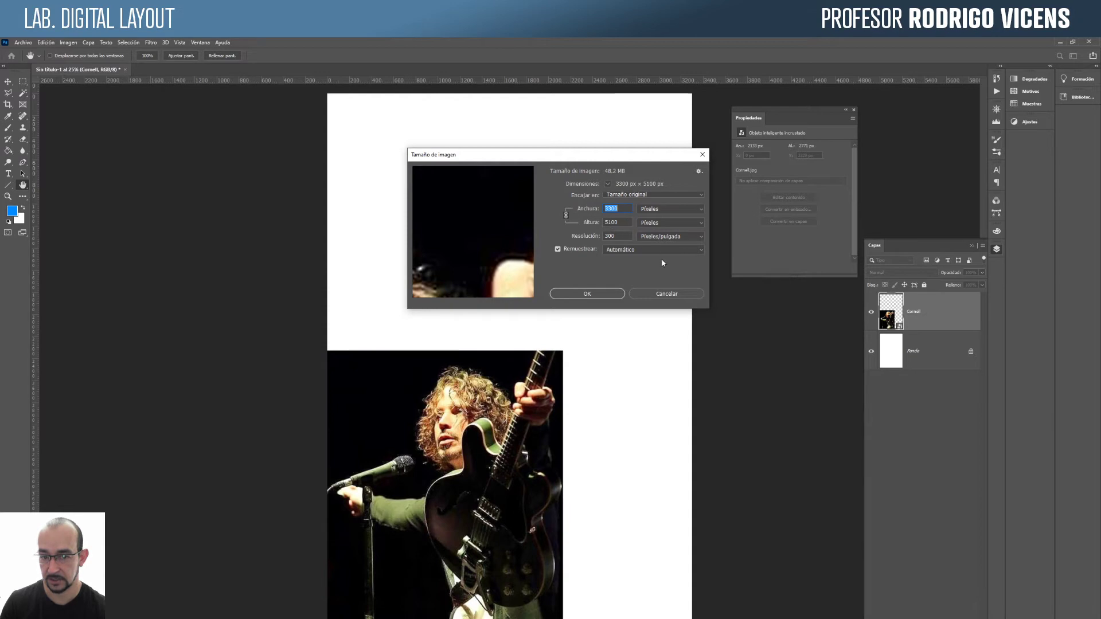
left_click(667, 294)
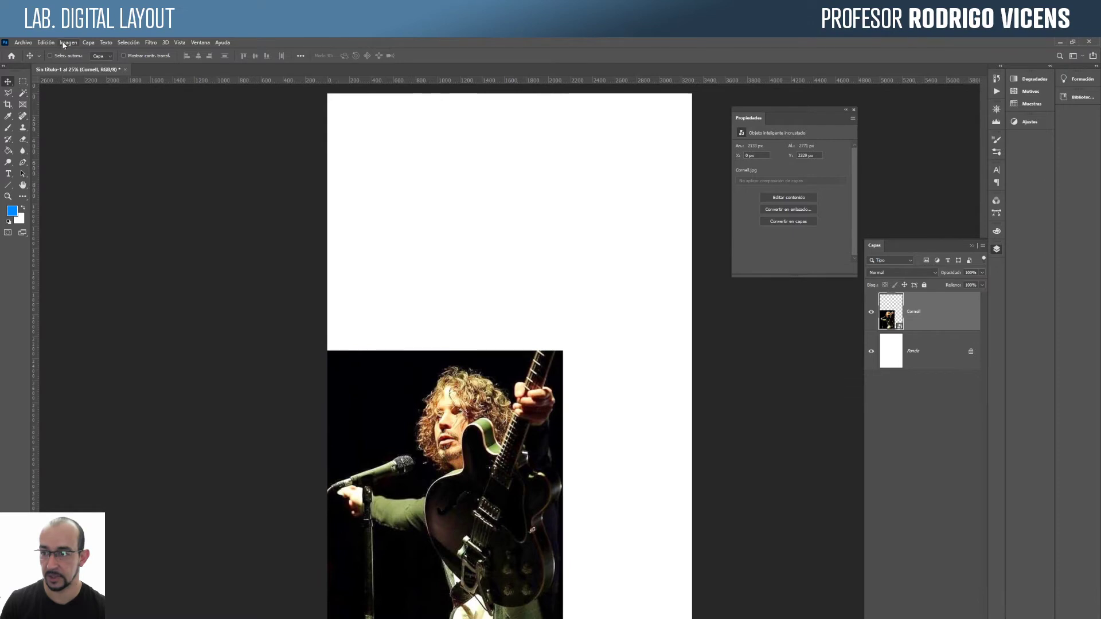
Step: Switch to the Layout 2020 folder and open the Cornell photo in Photoshop as a separate document
left_click(69, 43)
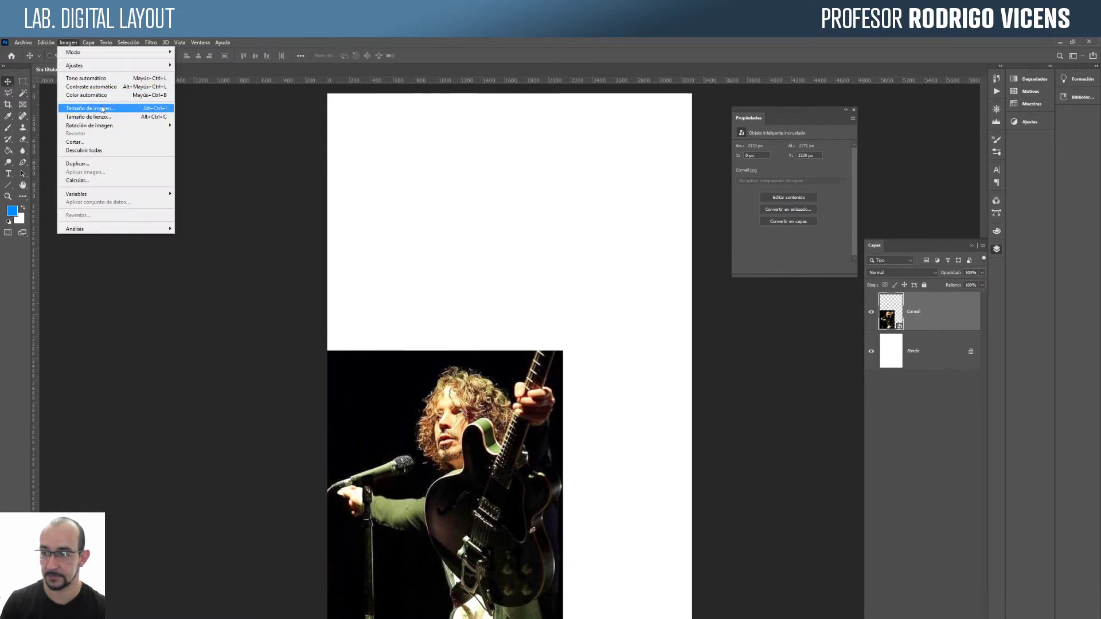
key("alt+Tab")
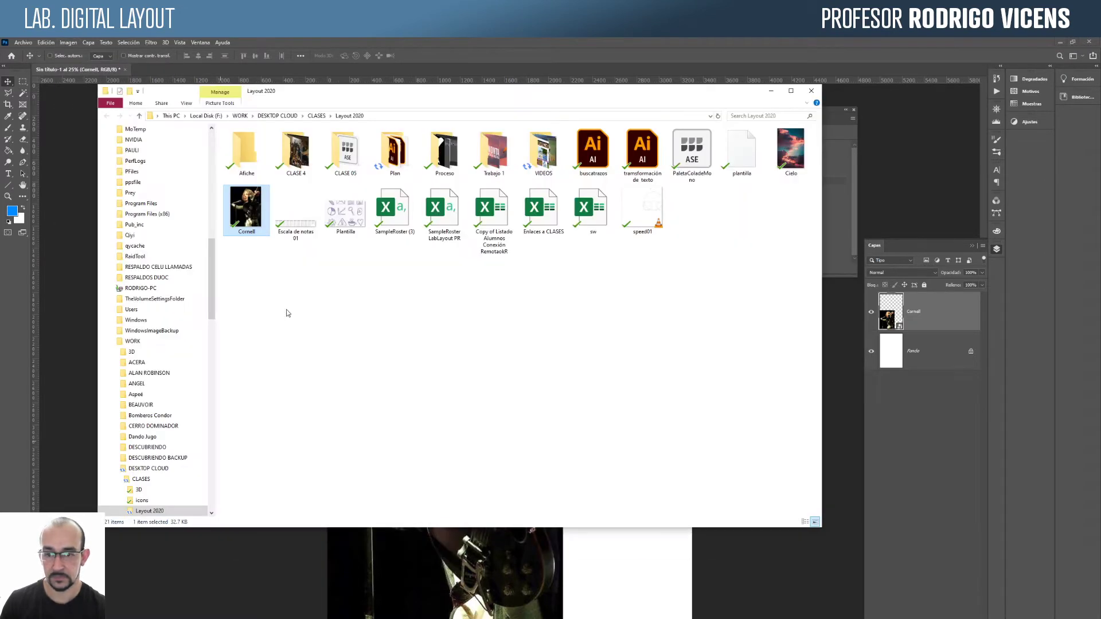
left_click_drag(248, 206, 242, 68)
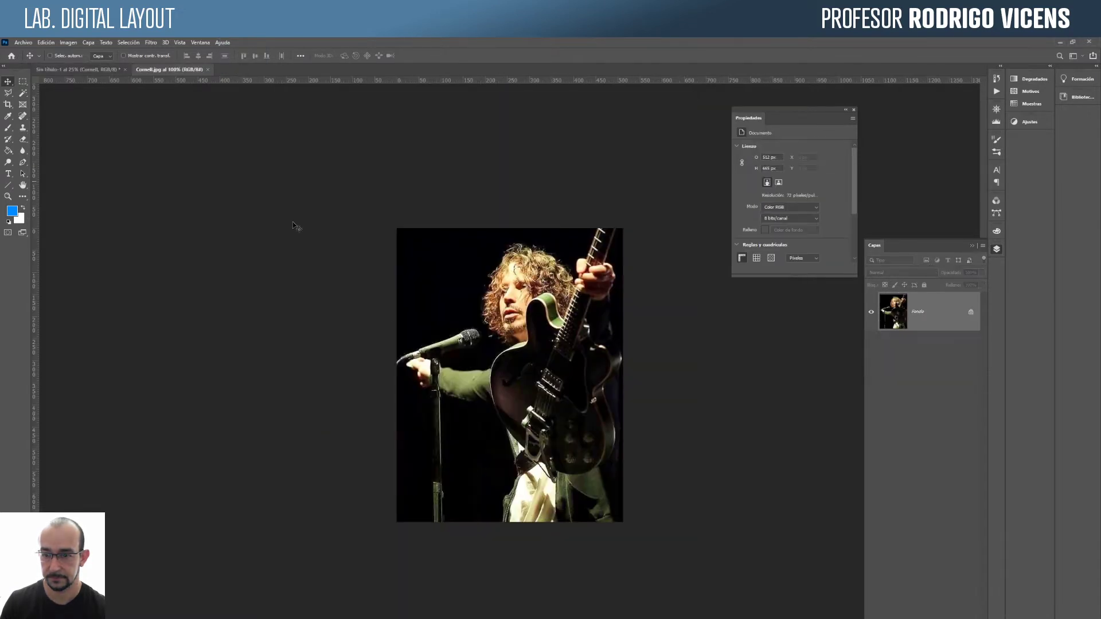
key("ctrl+alt+i")
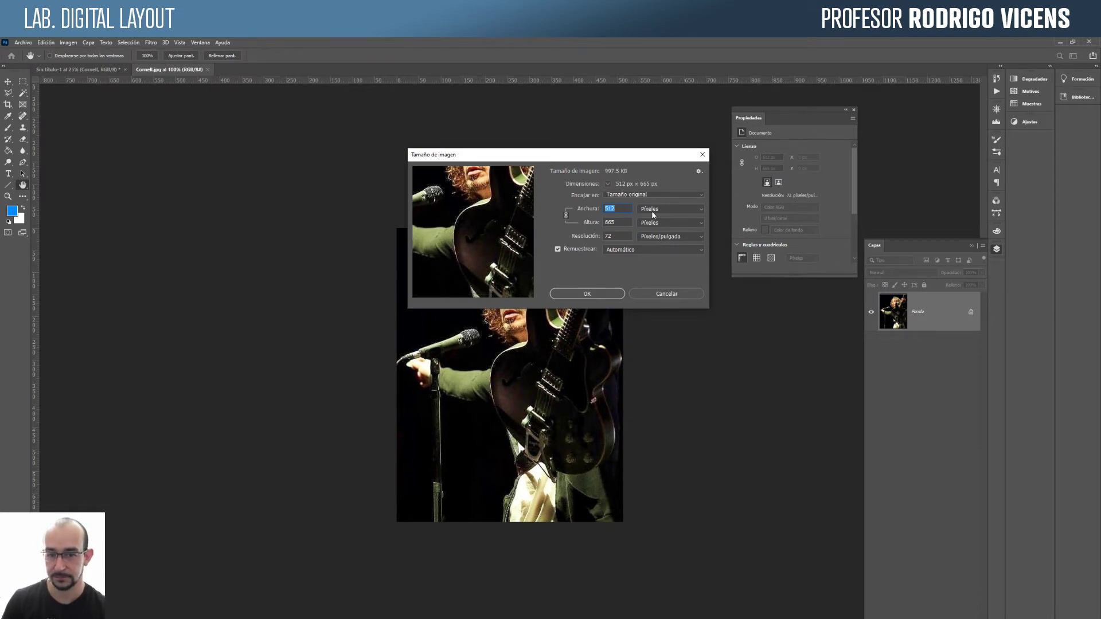
double_click(630, 236)
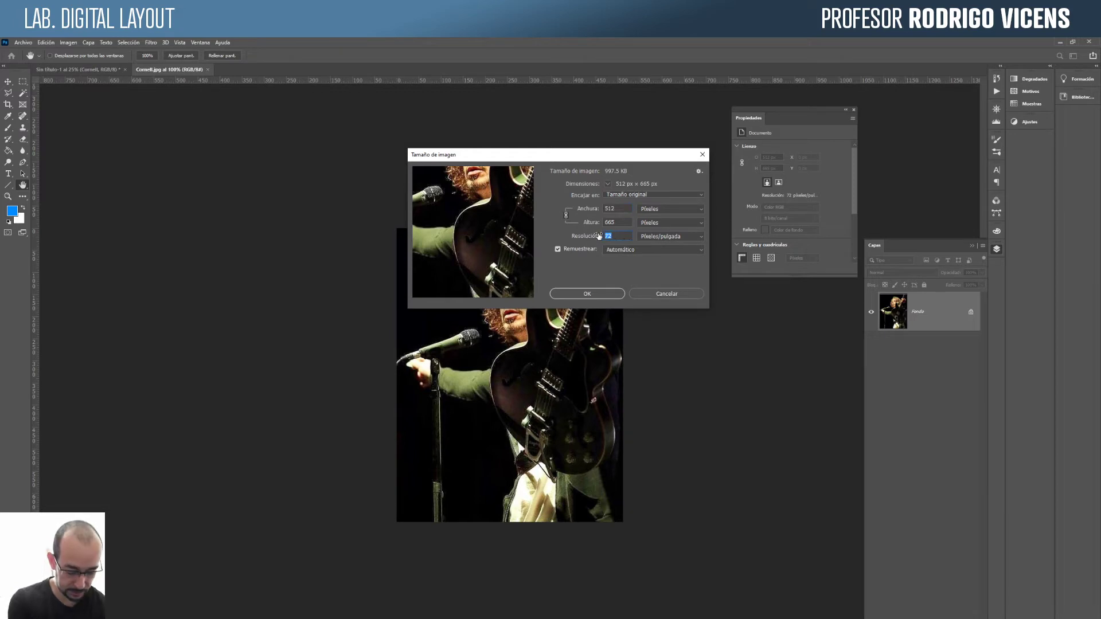
type("300")
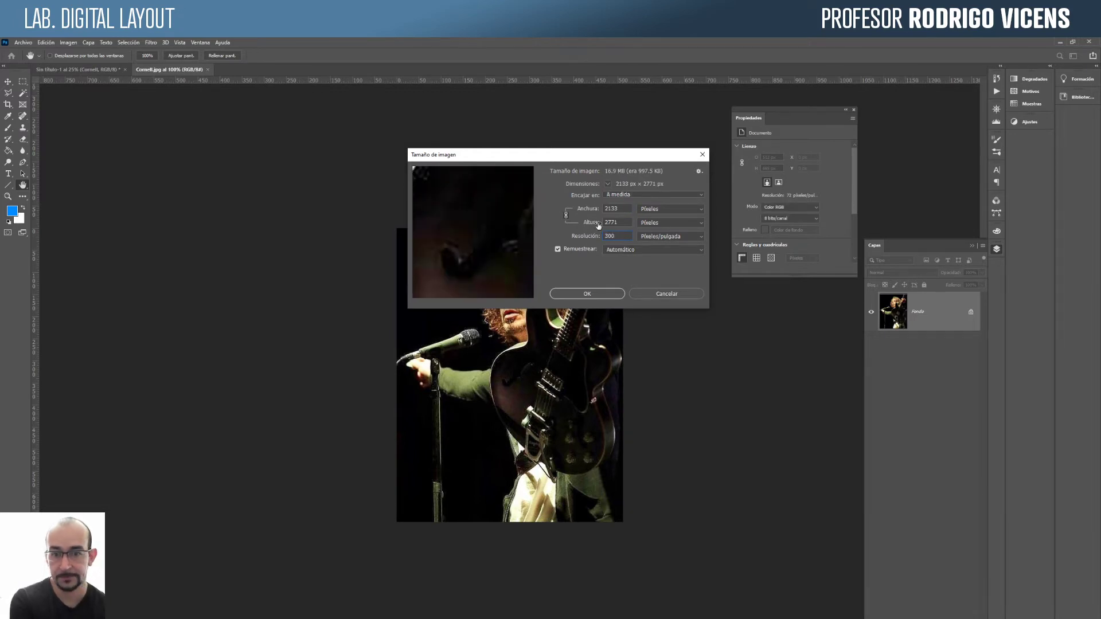
left_click_drag(524, 226, 498, 267)
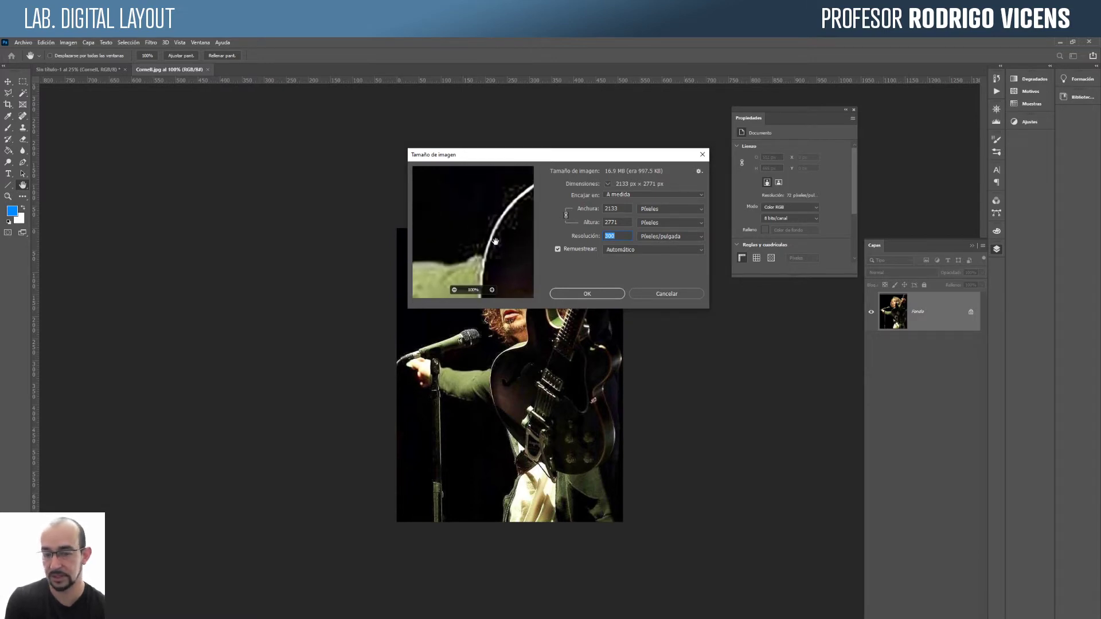
left_click_drag(495, 241, 456, 248)
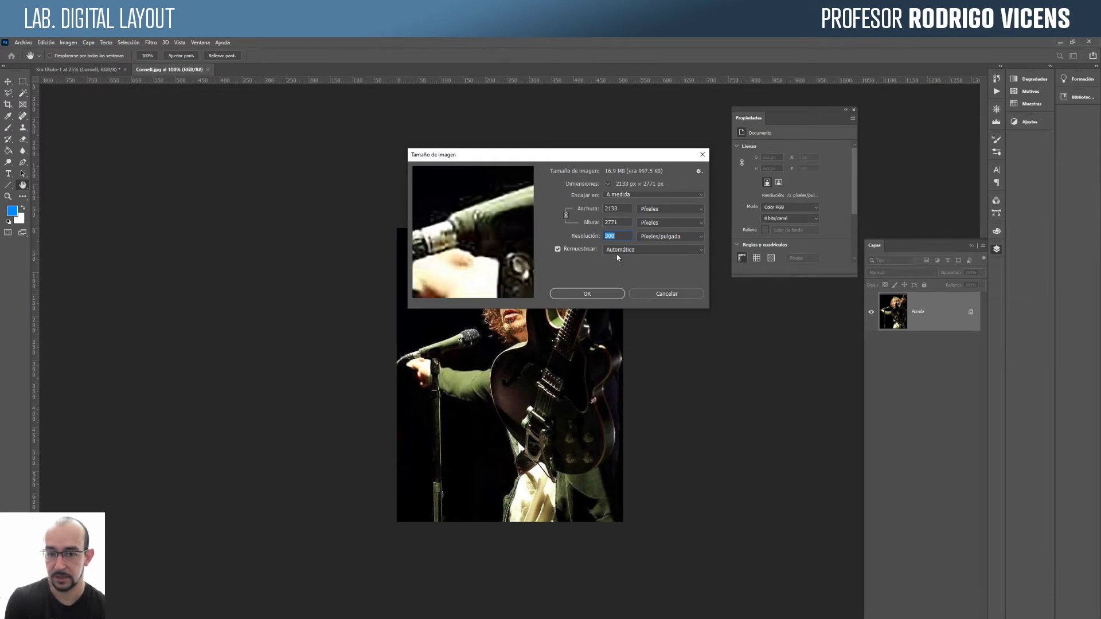
left_click(556, 250)
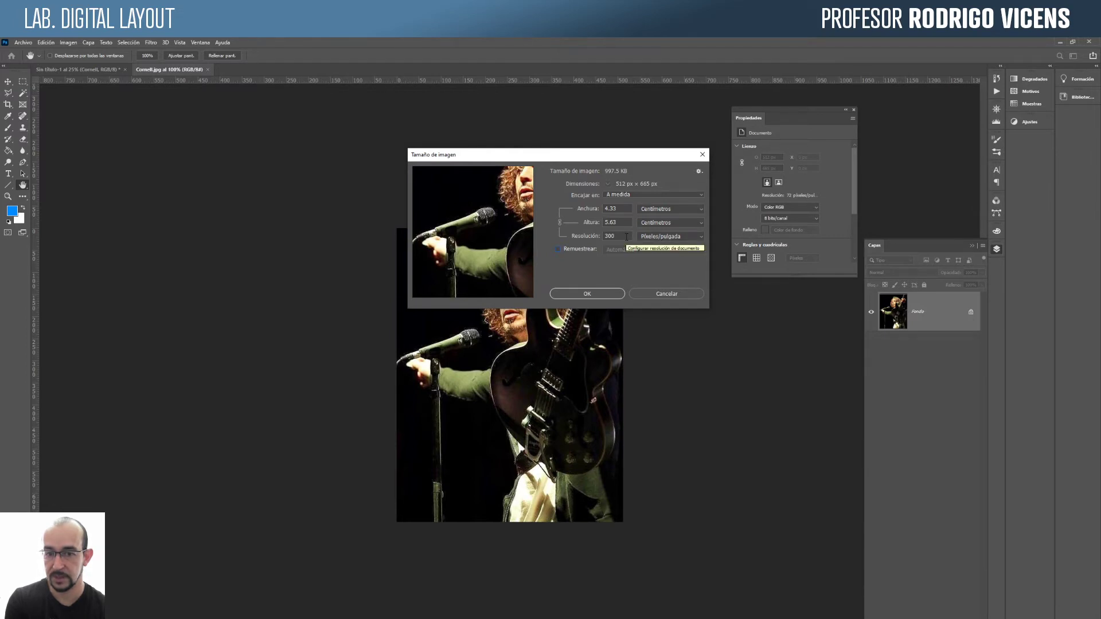
left_click(558, 250)
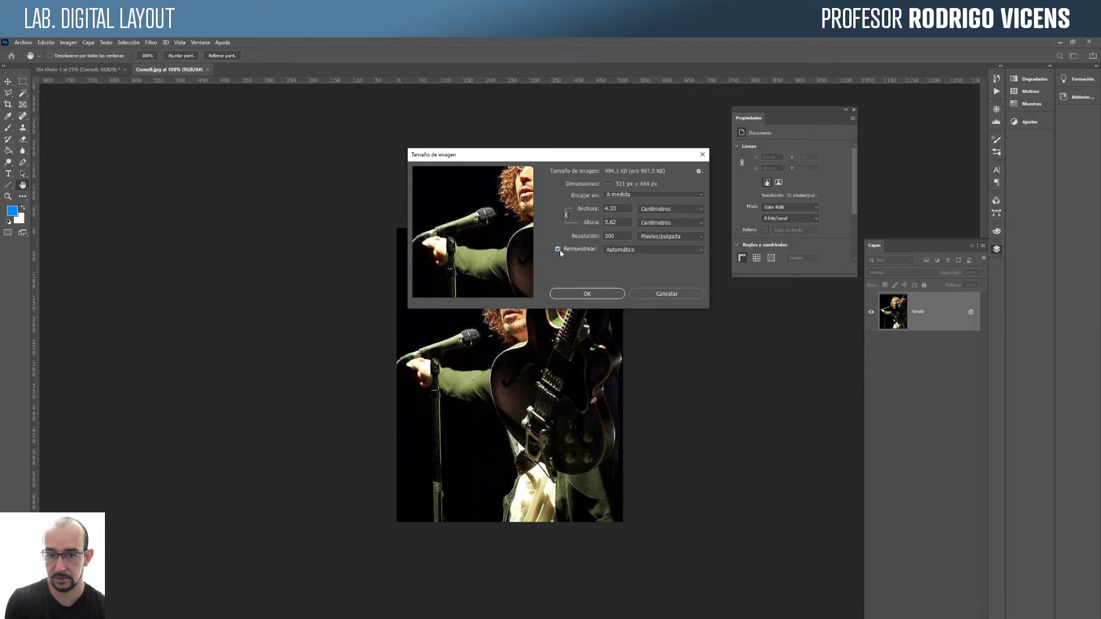
left_click(679, 293)
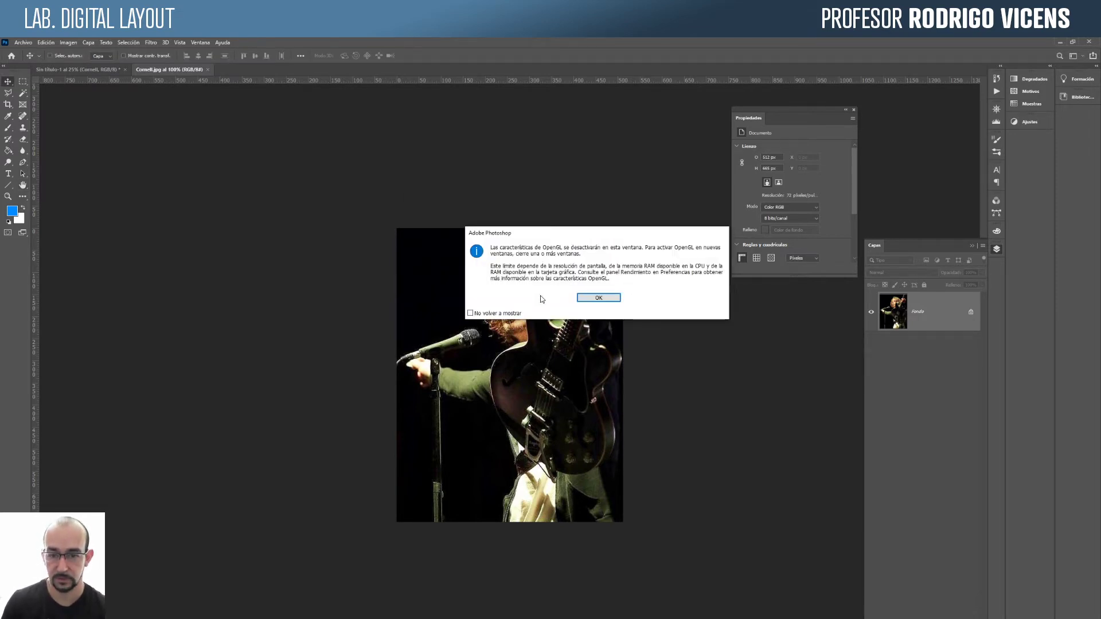
left_click(607, 299)
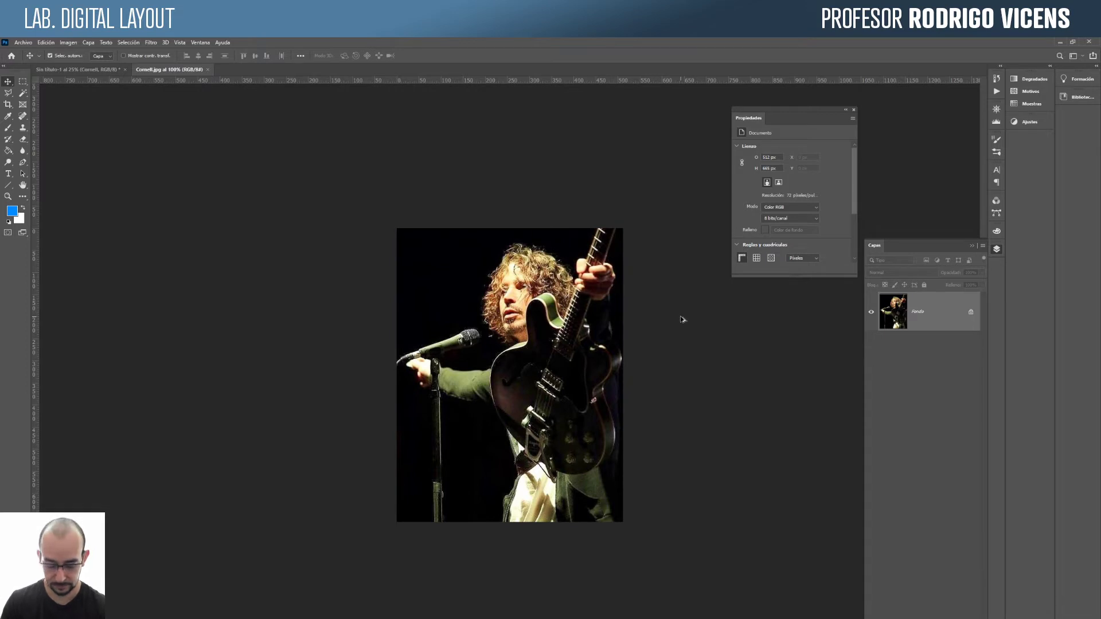
Step: Set the Cornell photo's resolution to 300 pixels/inch in Image Size with centimetre units and resampling turned off
key("ctrl+alt+i")
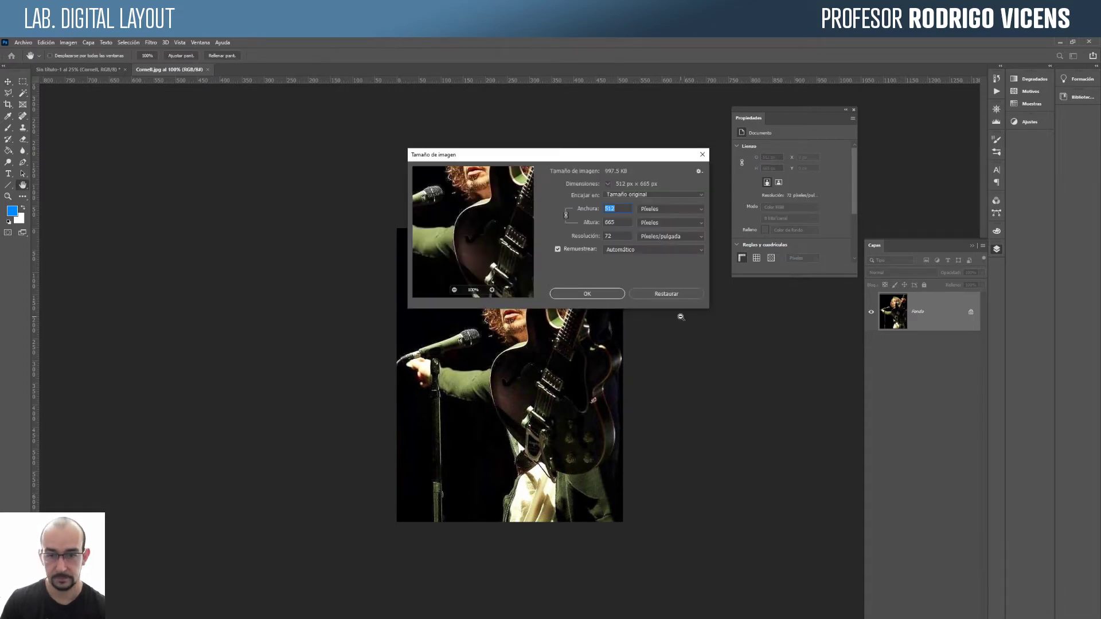
left_click(665, 209)
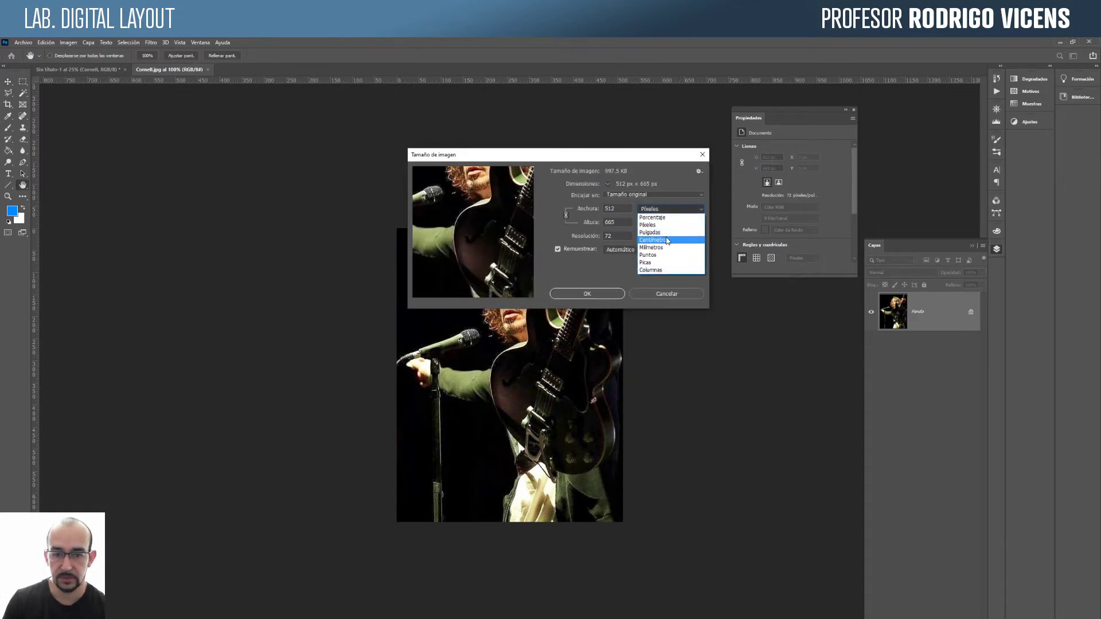
left_click(665, 240)
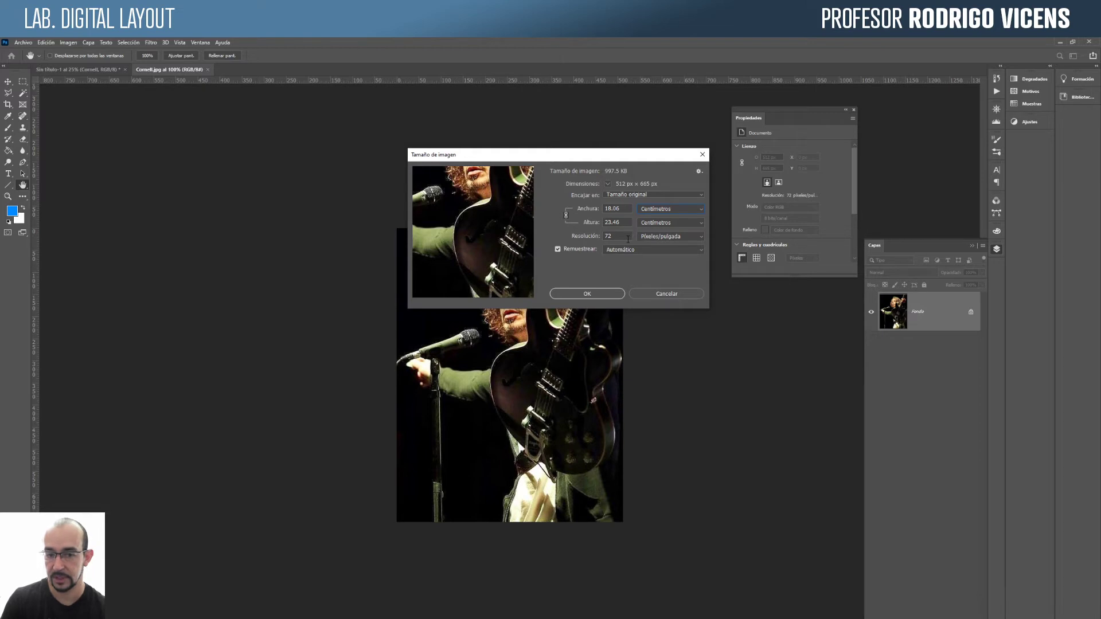
left_click_drag(624, 236, 599, 235)
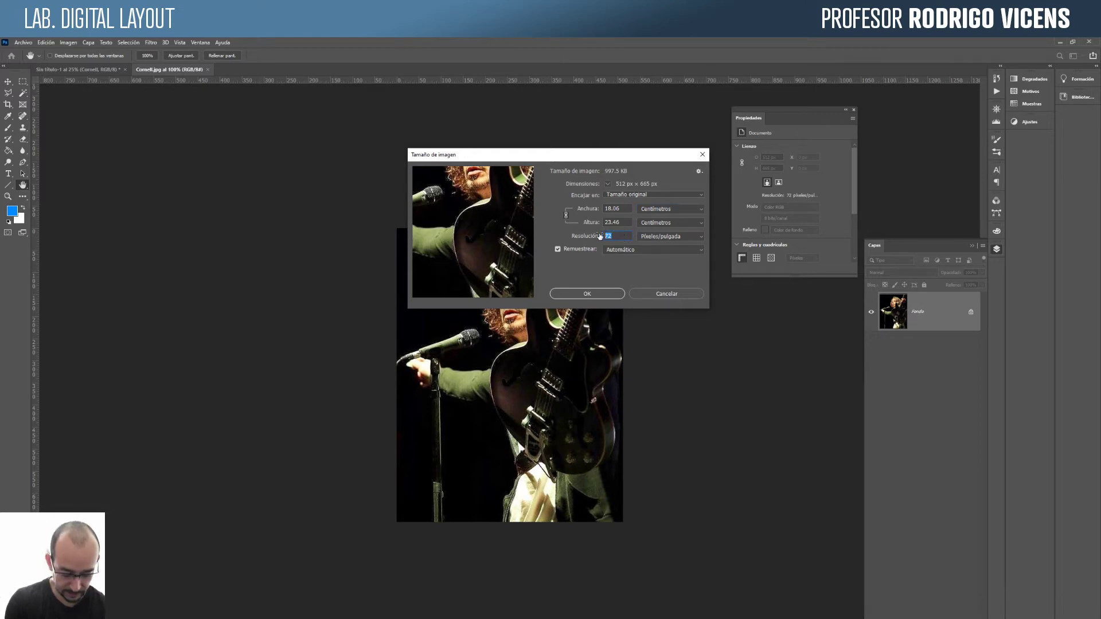
type("300")
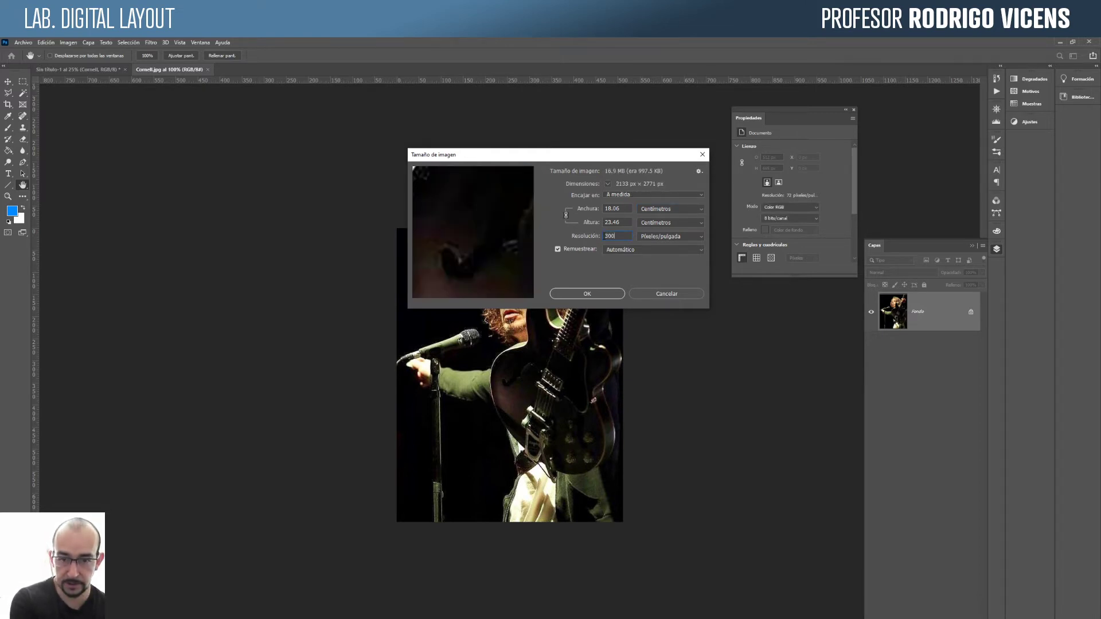
left_click(590, 250)
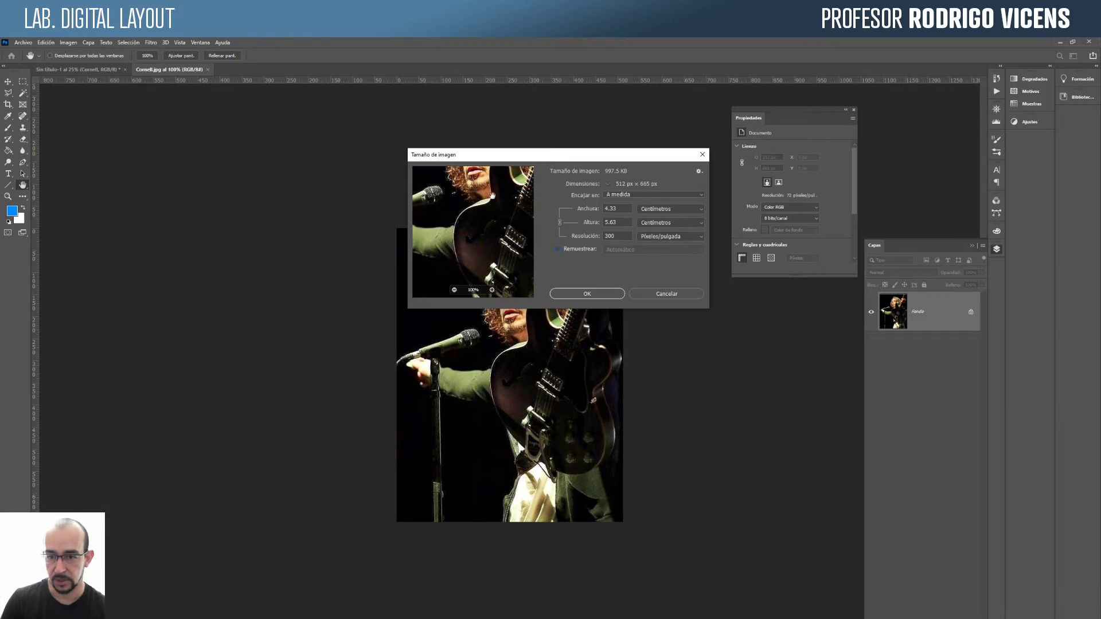
left_click_drag(484, 209, 492, 258)
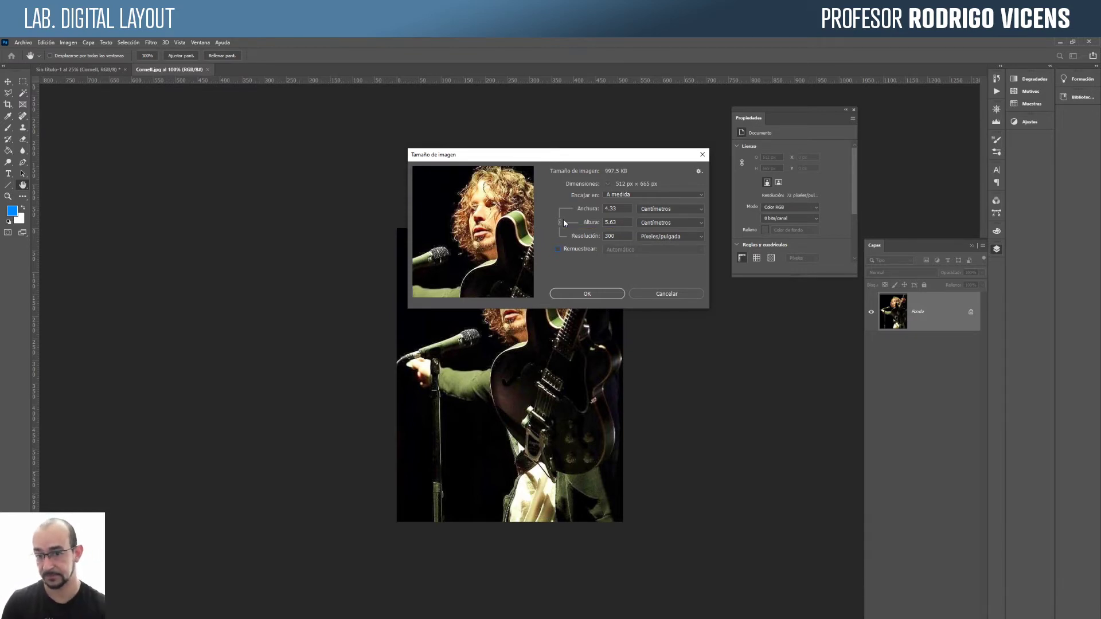
left_click(600, 294)
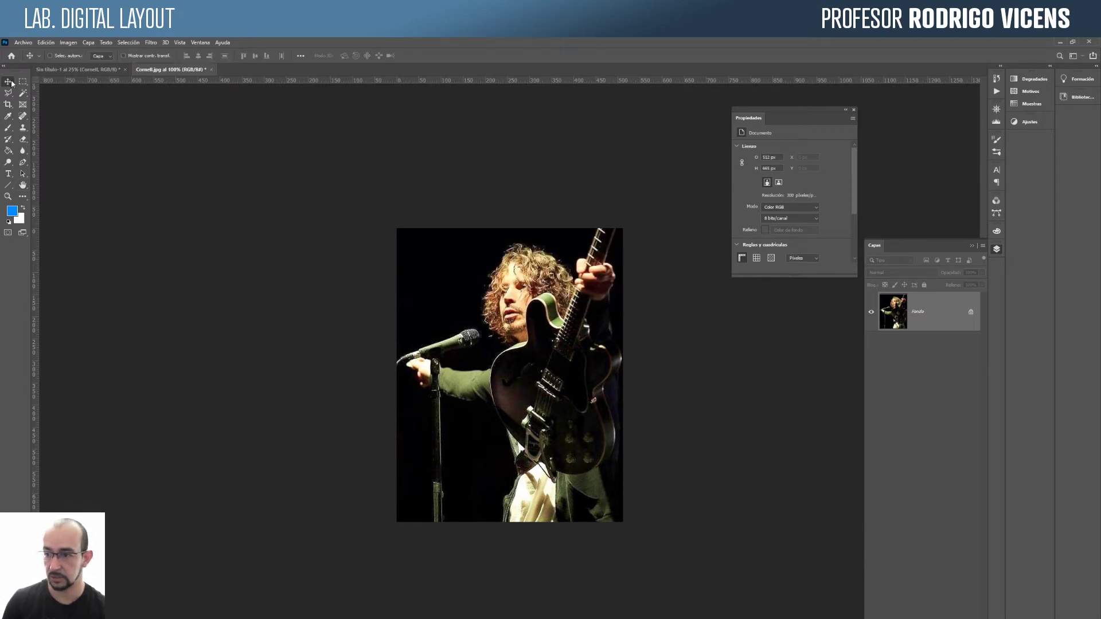
Step: Copy the 300 ppi photo into the poster document beside the large photo, aligned with its upper edge, and hide the new layer
left_click_drag(531, 354, 609, 391)
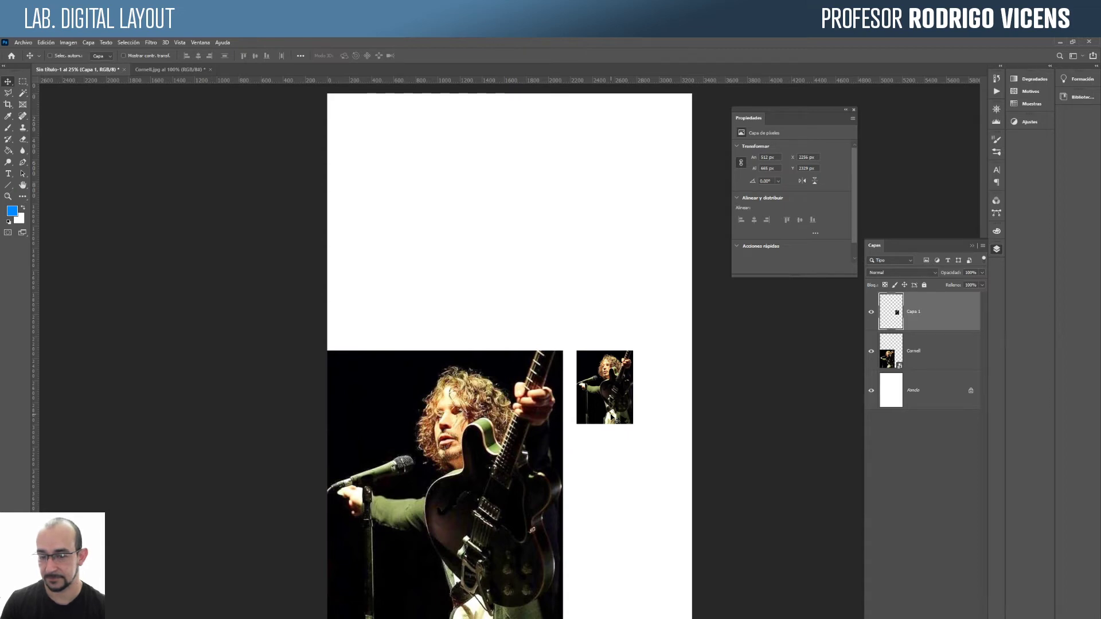
left_click(870, 311)
key("ctrl")
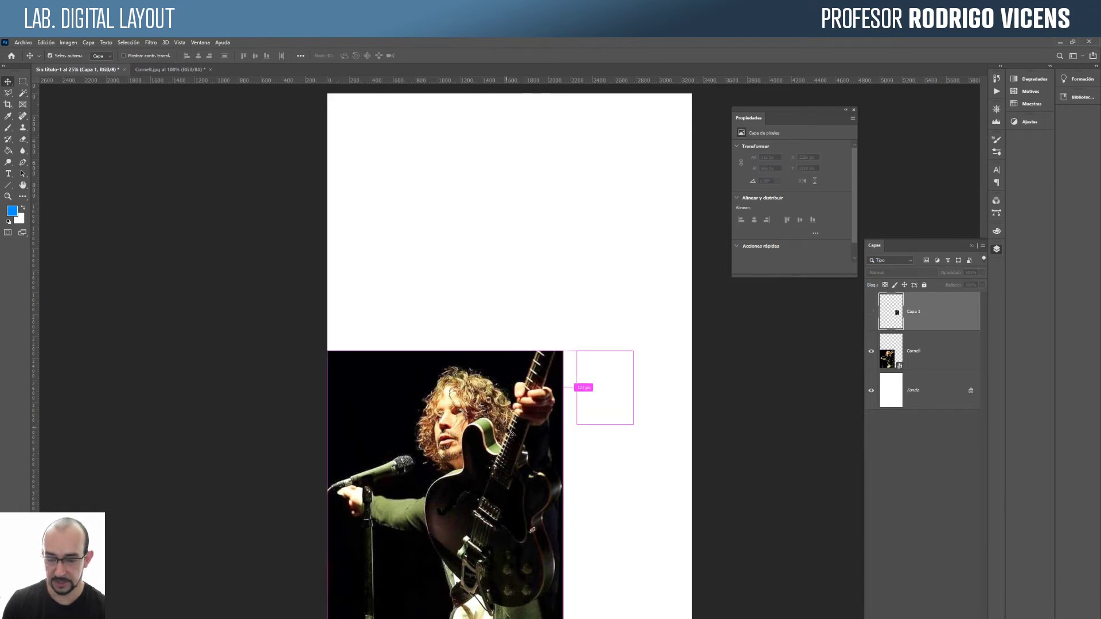
Step: Scale the Cornell layer proportionally to about 186% from its lower-left corner so it covers the page
left_click(946, 358)
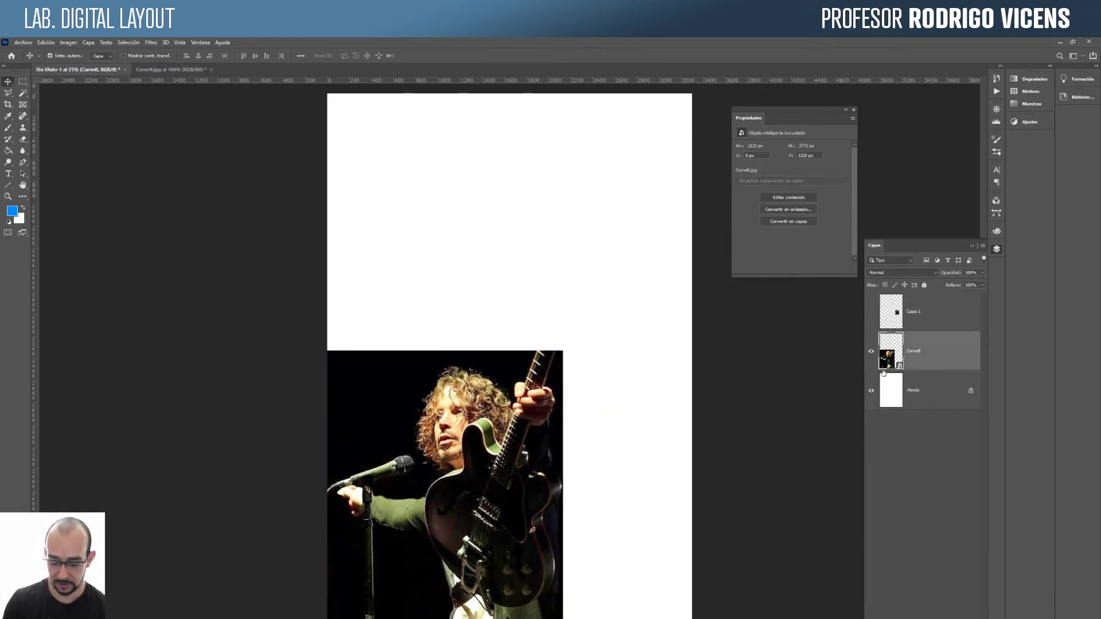
key("ctrl+t")
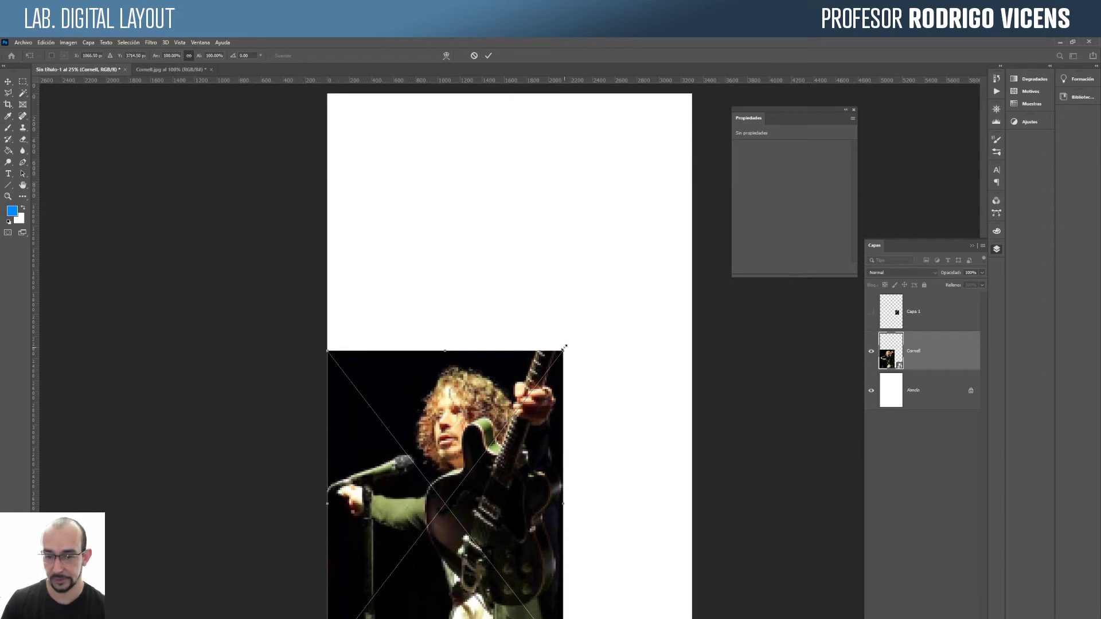
left_click_drag(566, 351, 748, 68)
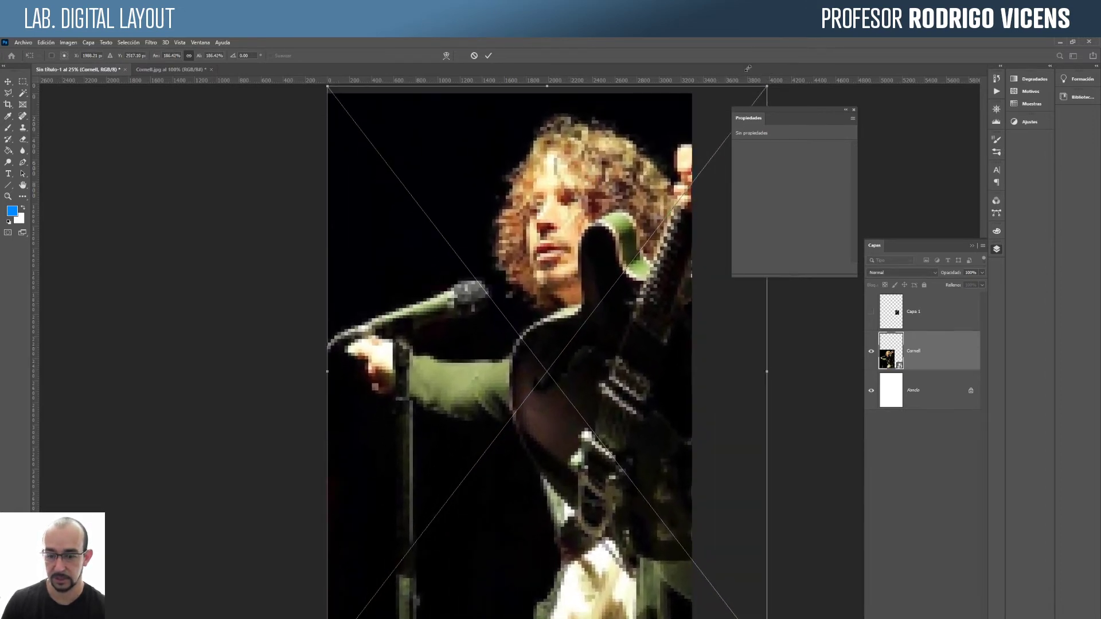
left_click_drag(550, 287, 549, 288)
key("Return")
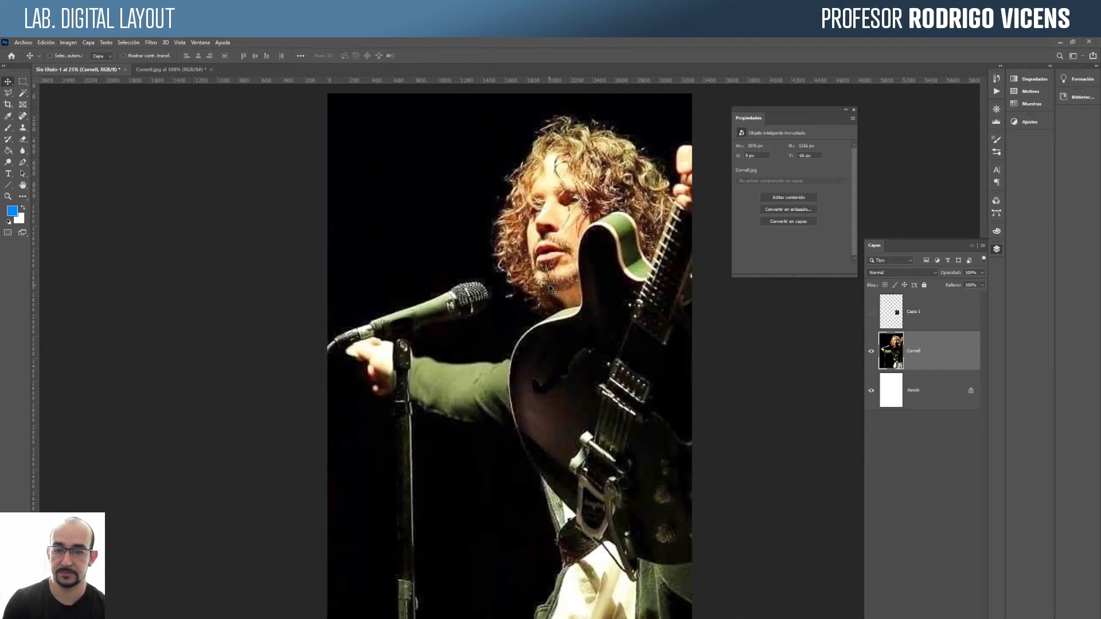
Step: Start the Add Noise filter on the Cornell layer and set its distribution to Gaussian
key("z")
left_click(571, 255)
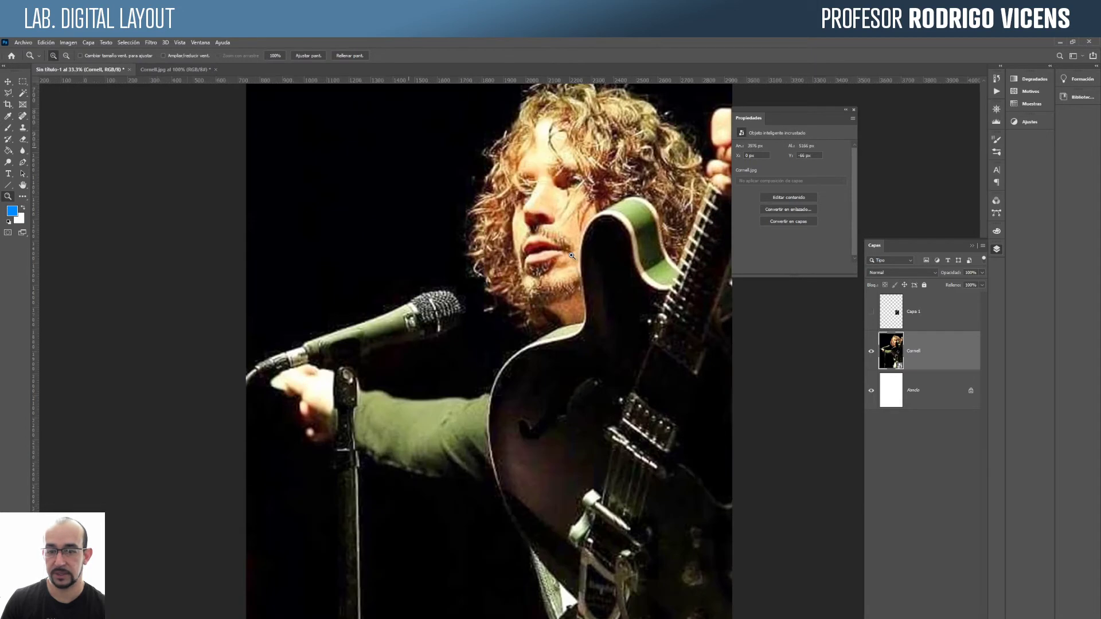
left_click(571, 256)
left_click(571, 256)
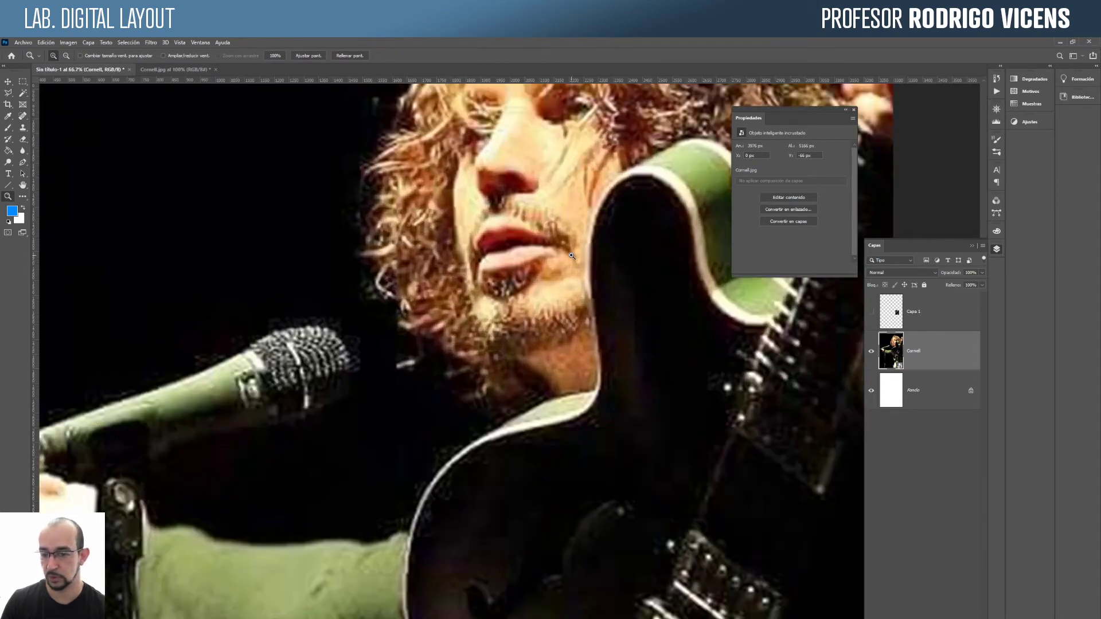
left_click(571, 255, "alt")
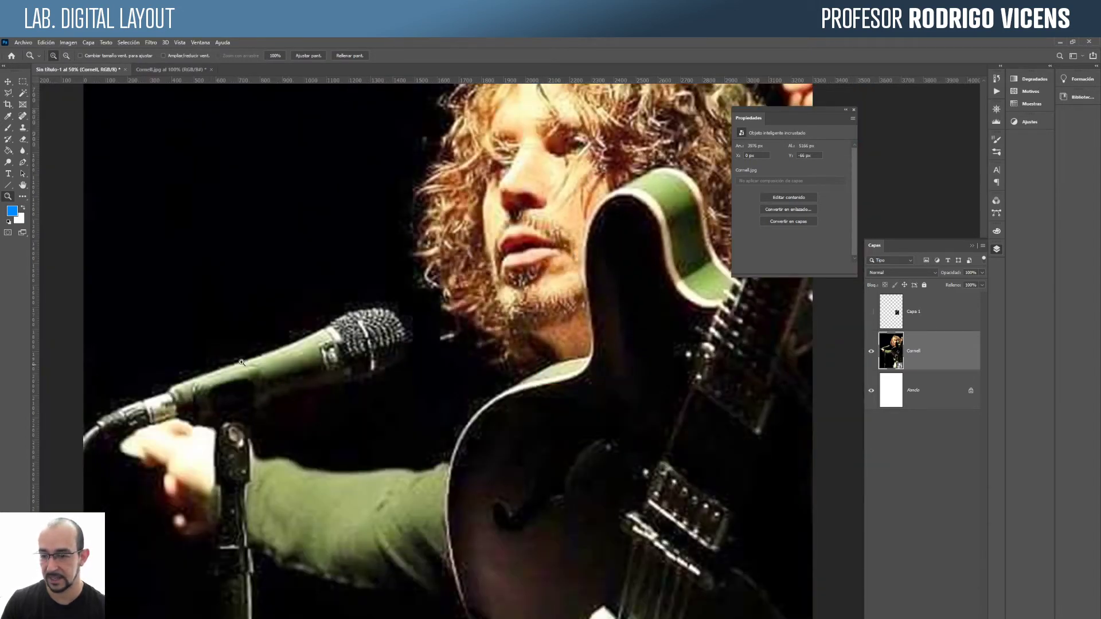
left_click(447, 310, "alt")
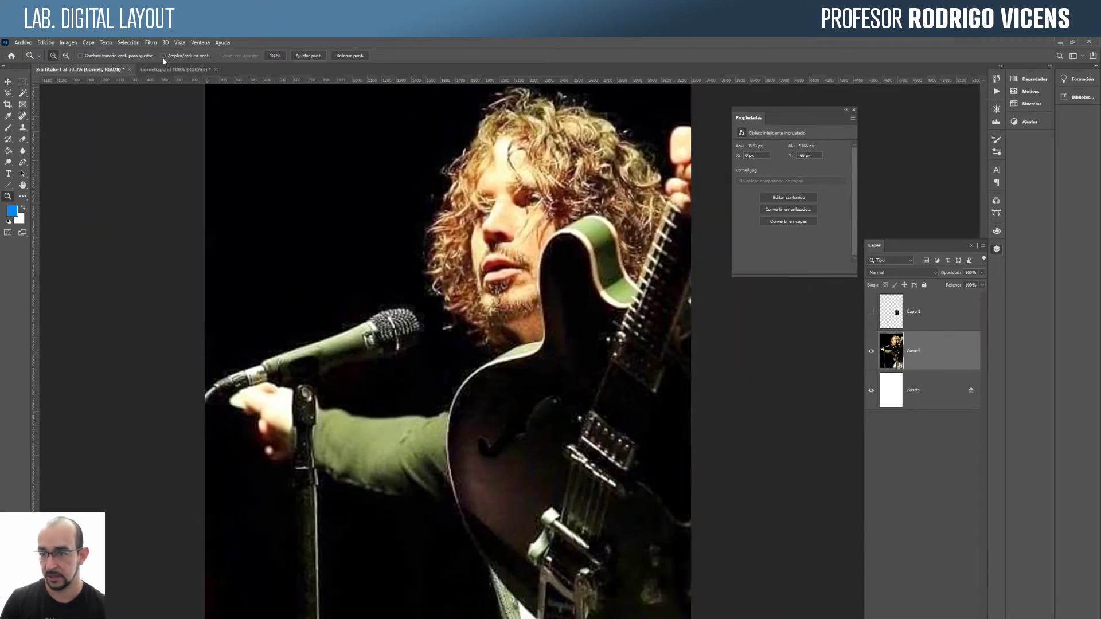
left_click(152, 46)
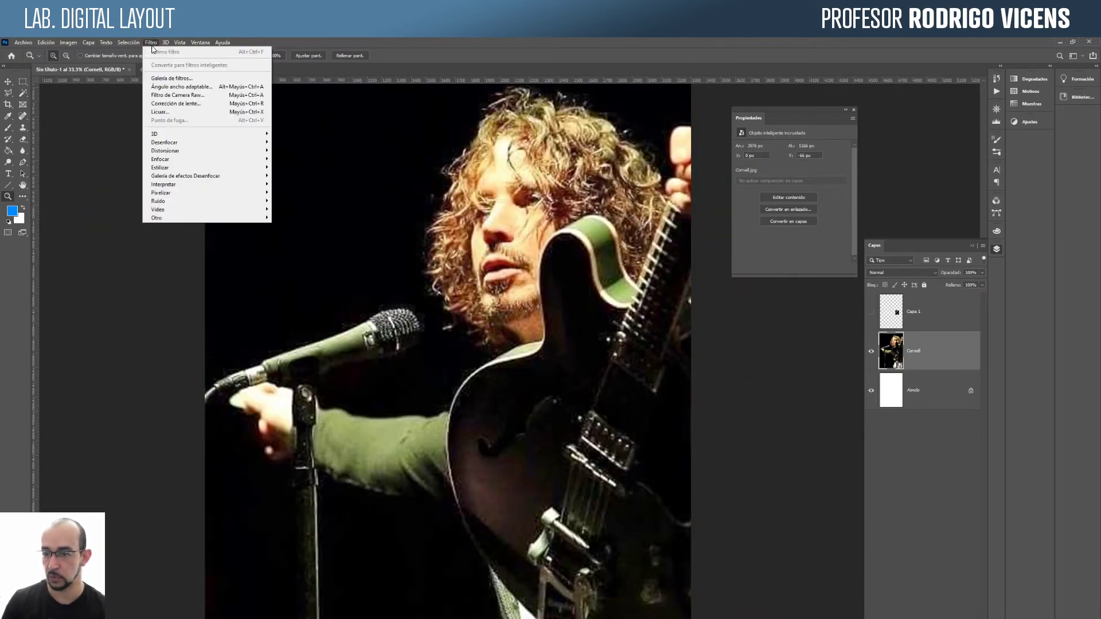
mouse_move(245, 202)
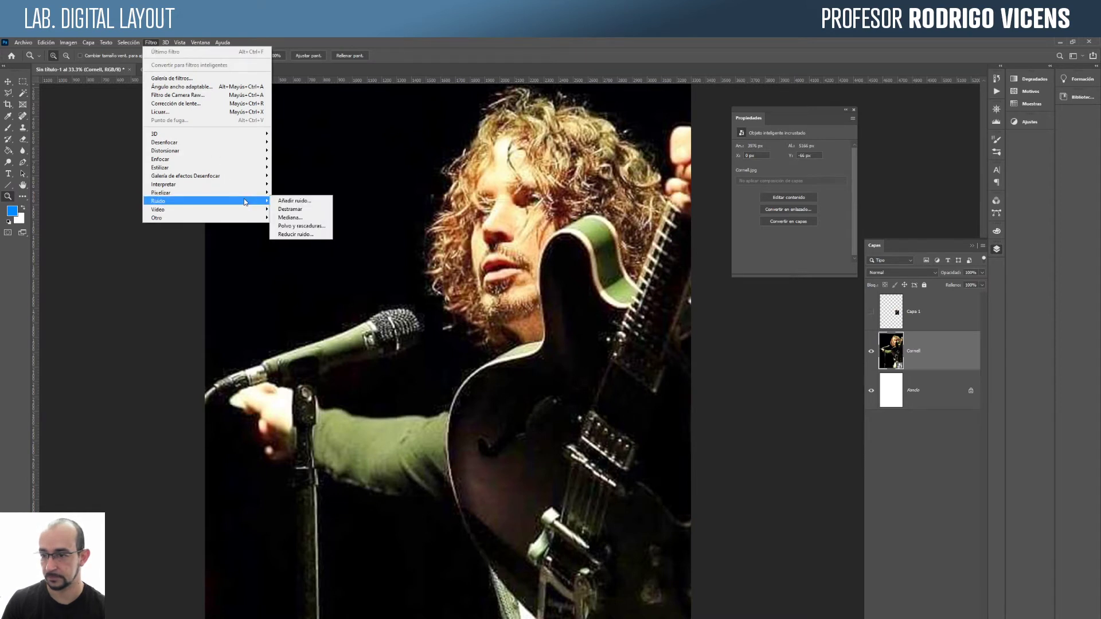
left_click(305, 202)
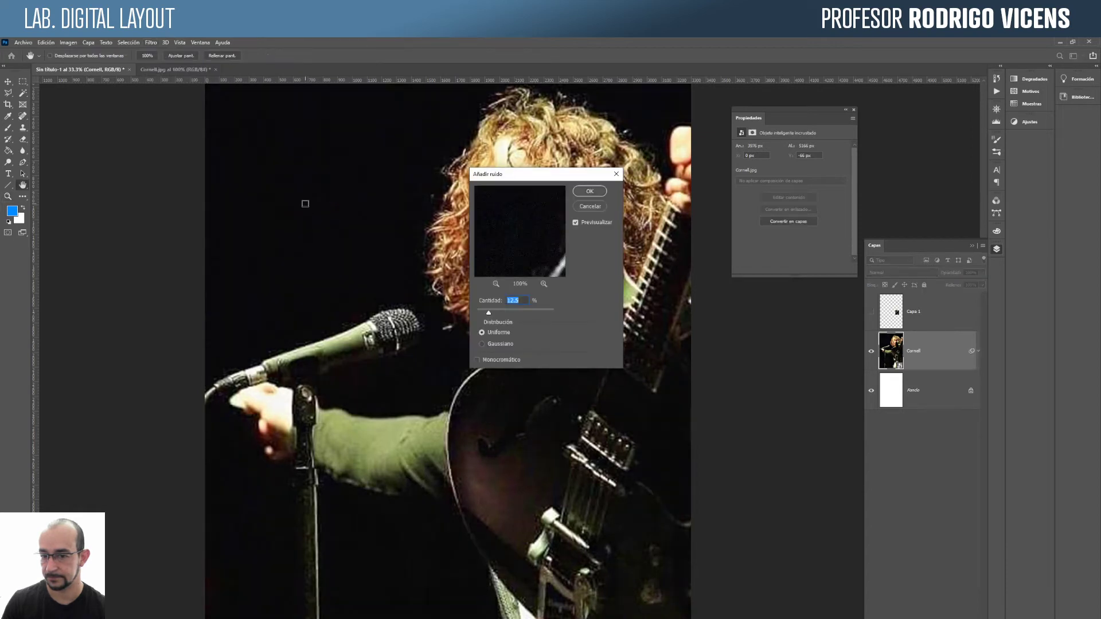
left_click_drag(529, 181, 634, 176)
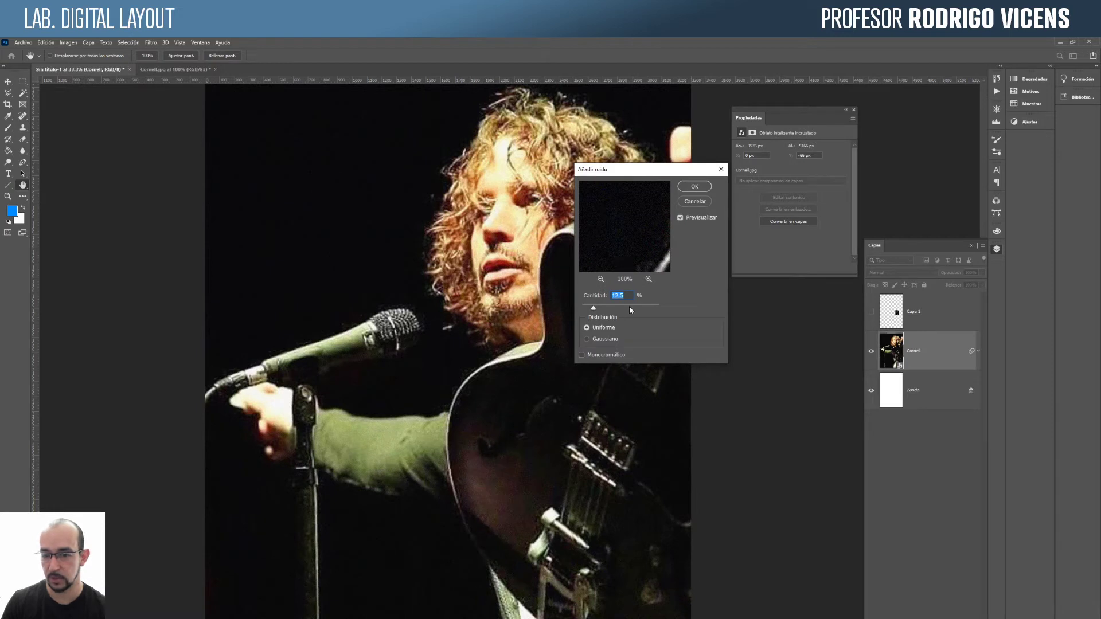
left_click(587, 338)
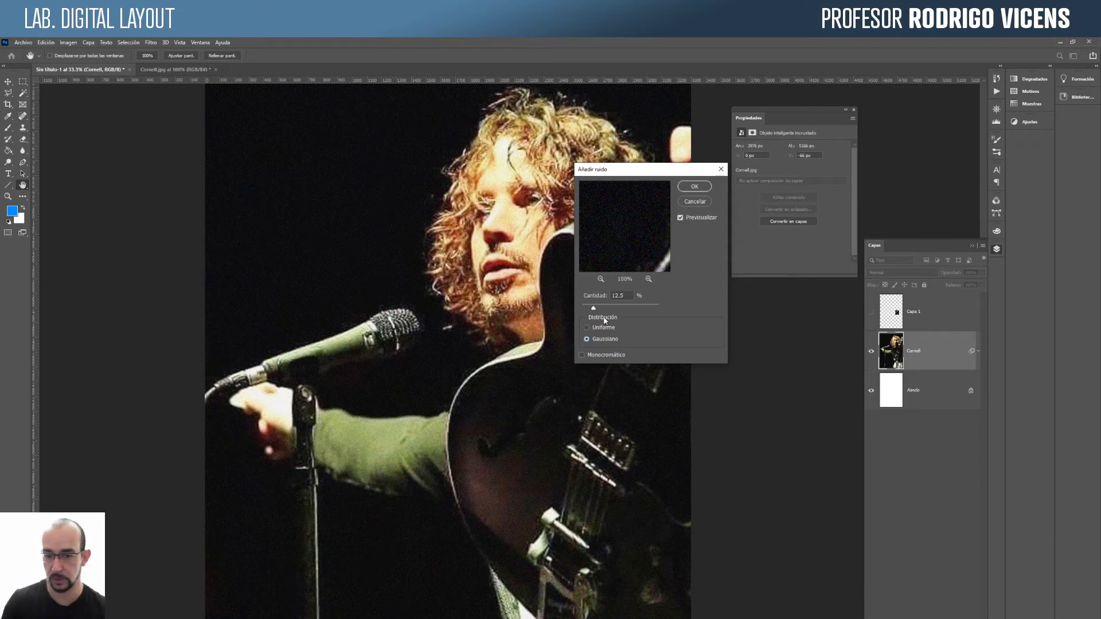
Step: Compare the enlarged photo with and without the noise preview, looking closely at the face and microphone
left_click(681, 218)
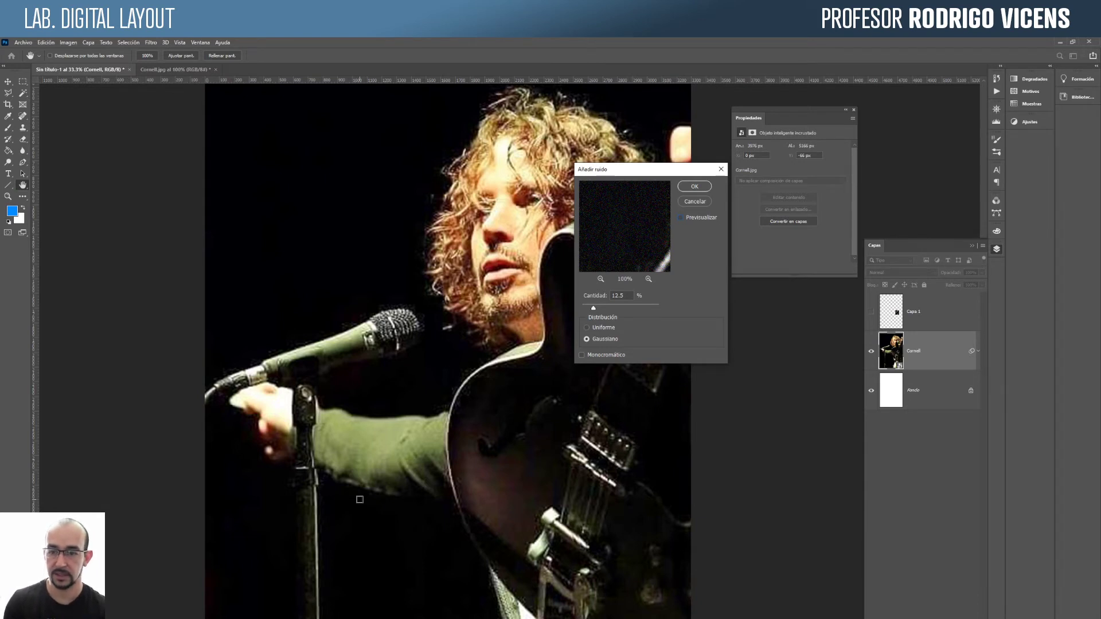
scroll(428, 362, "up", 3)
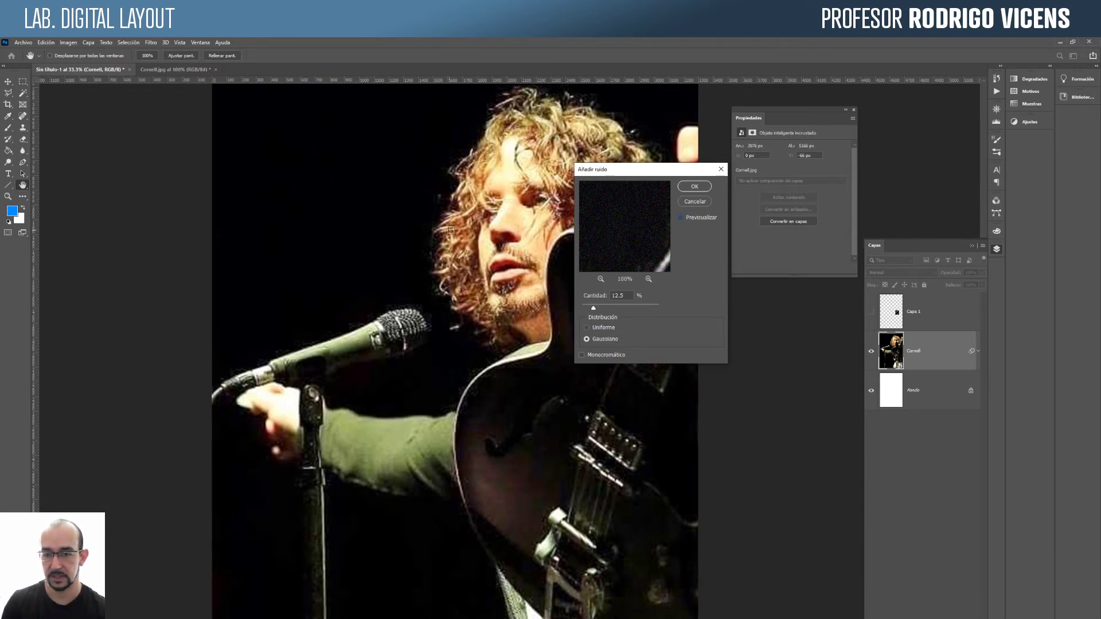
scroll(457, 232, "up", 5)
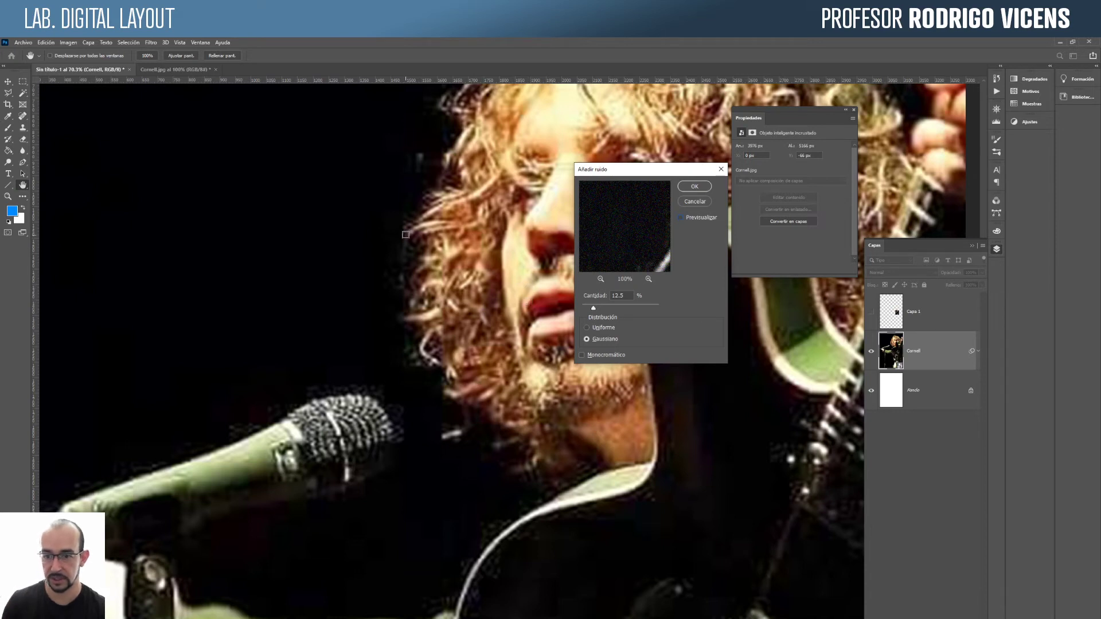
left_click(680, 218)
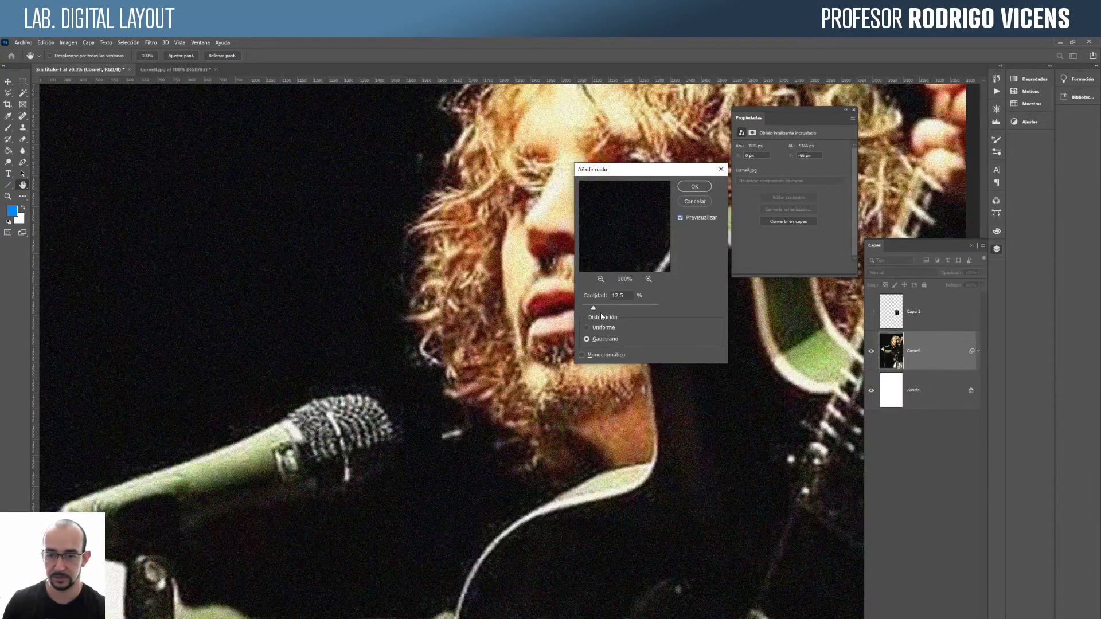
Step: Make the noise monochromatic, raise its amount to about 14.4%, and apply it to the Cornell layer
left_click(582, 356)
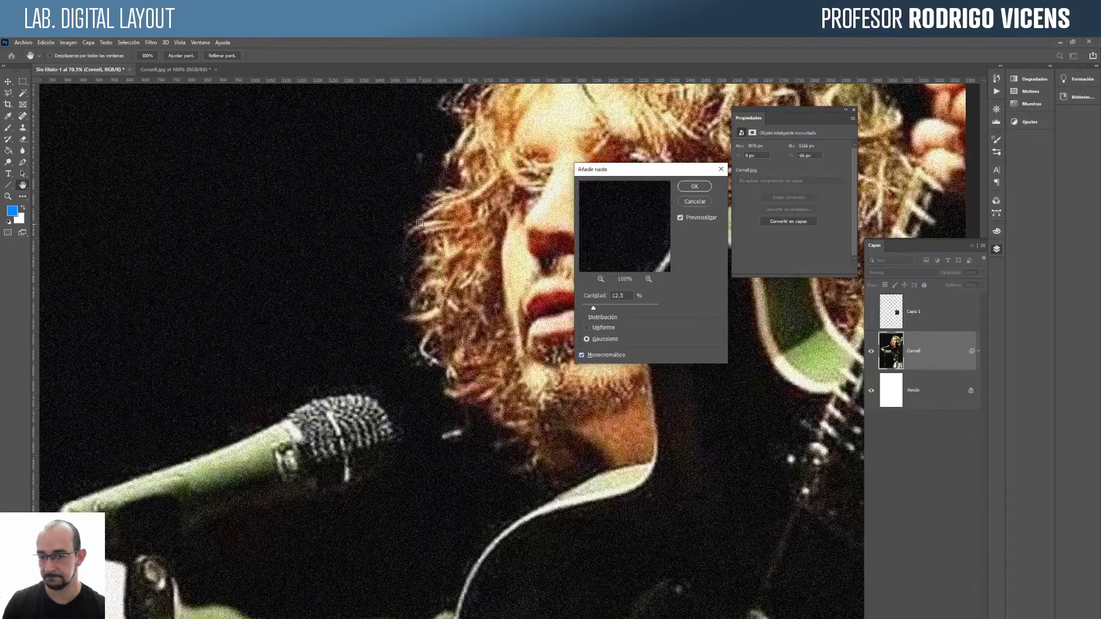
left_click(581, 355)
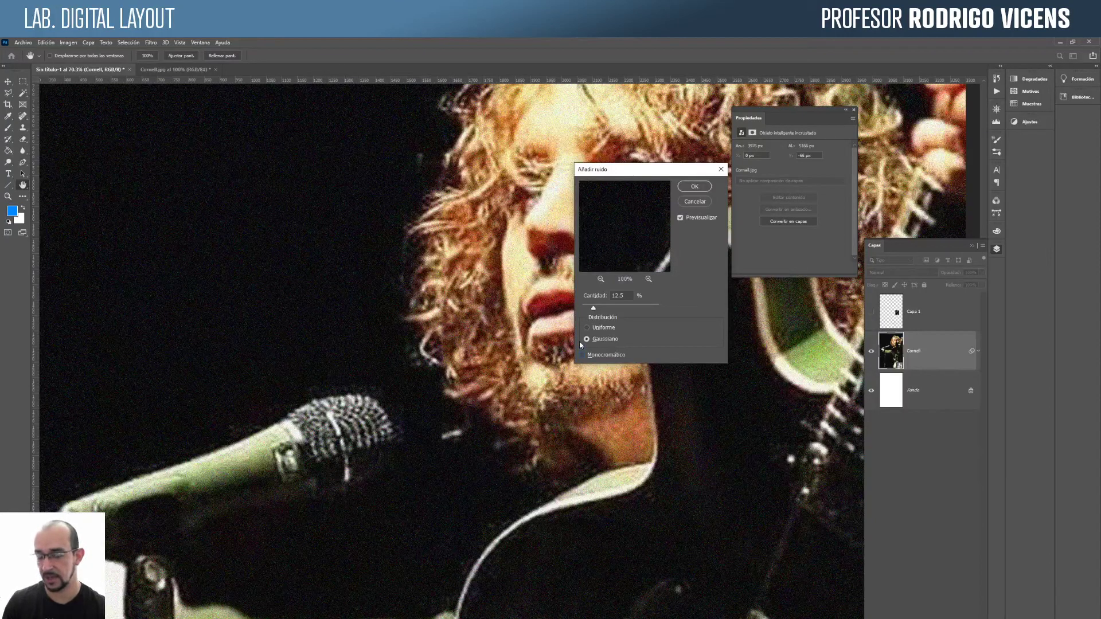
left_click(403, 354, "alt")
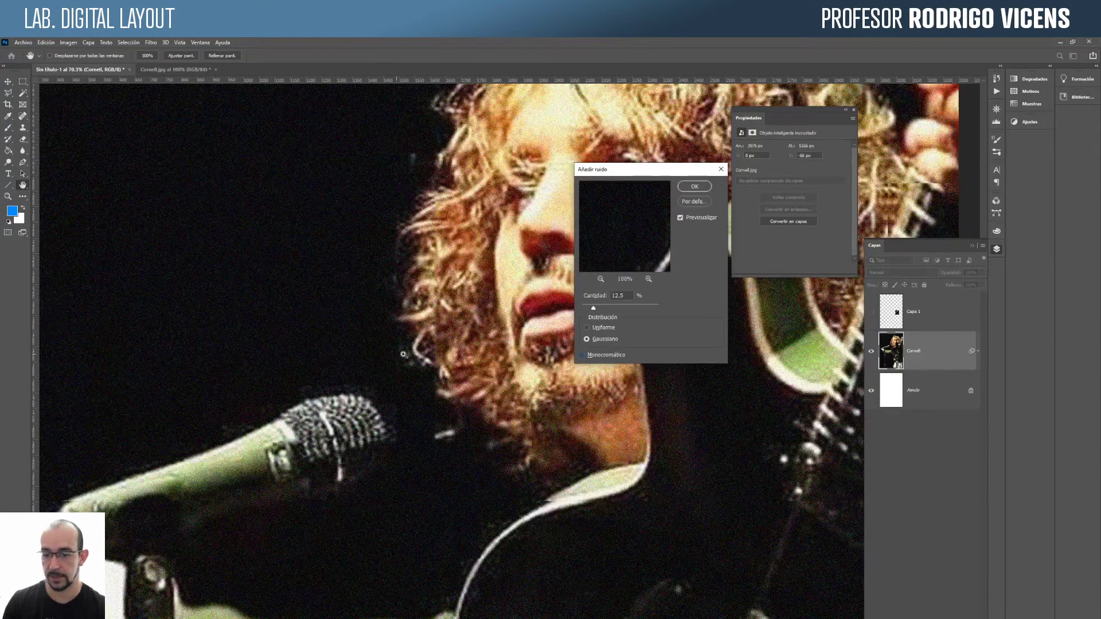
left_click(403, 355, "alt")
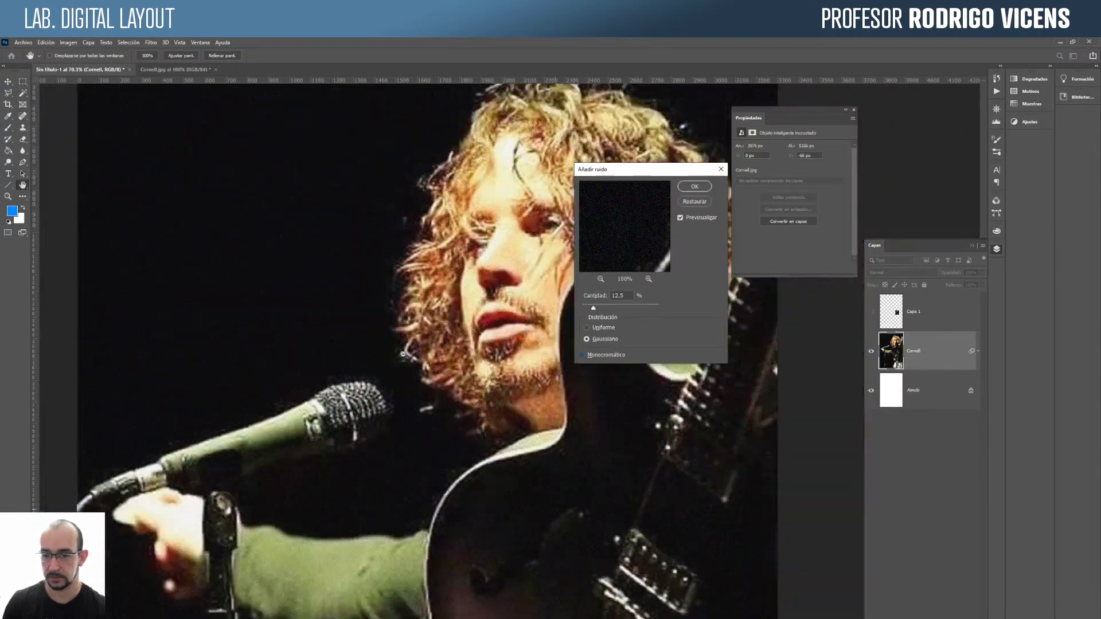
left_click(403, 355, "alt")
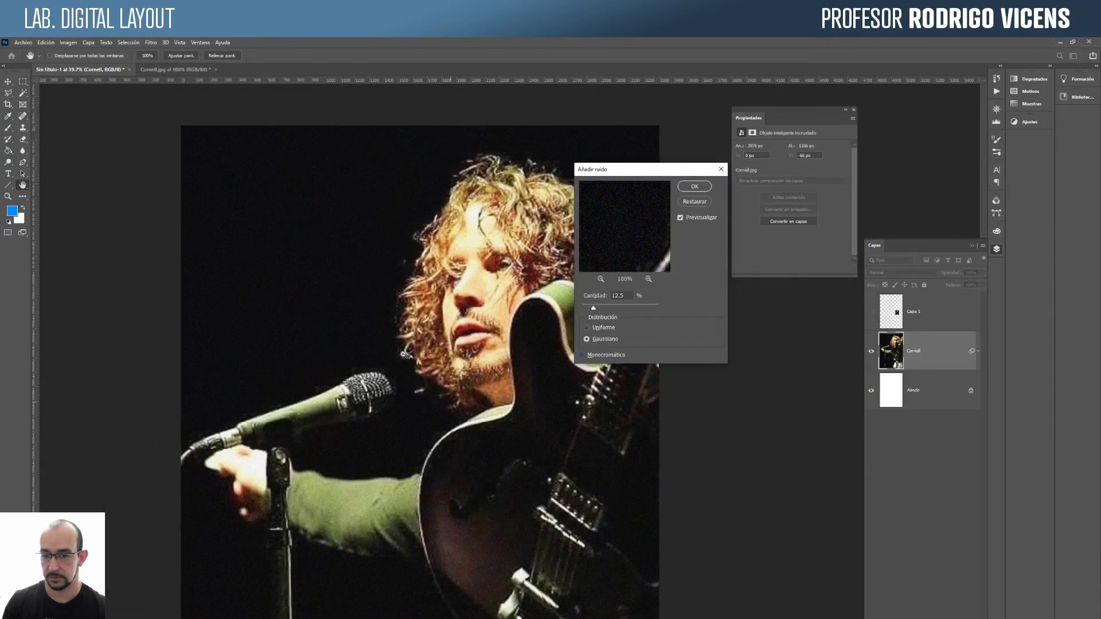
left_click(403, 354, "alt")
key("alt+m")
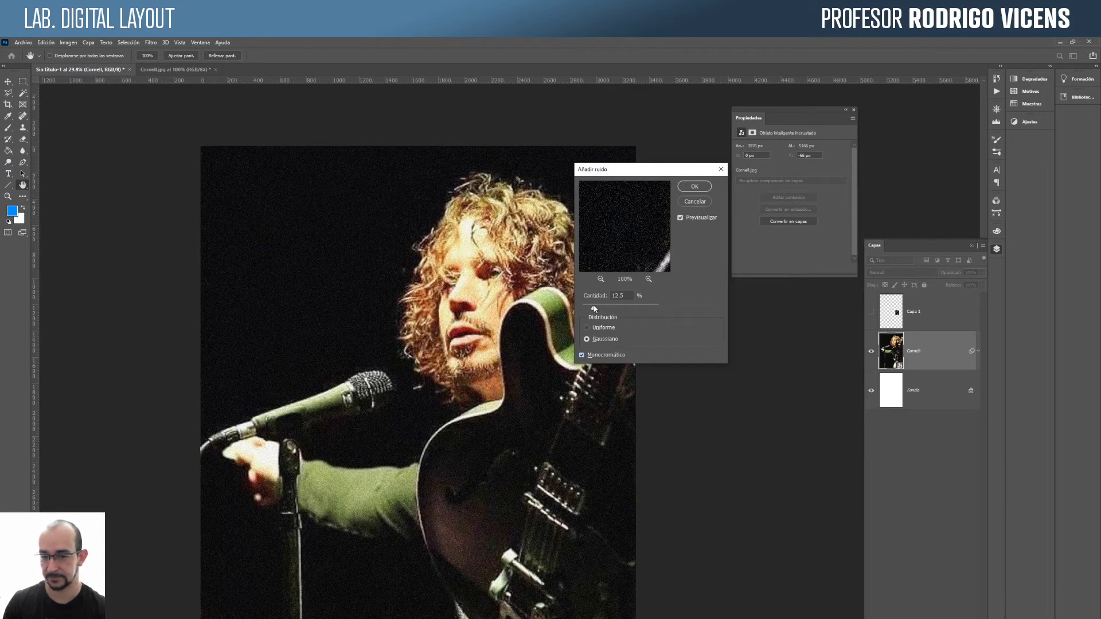
left_click_drag(594, 309, 595, 309)
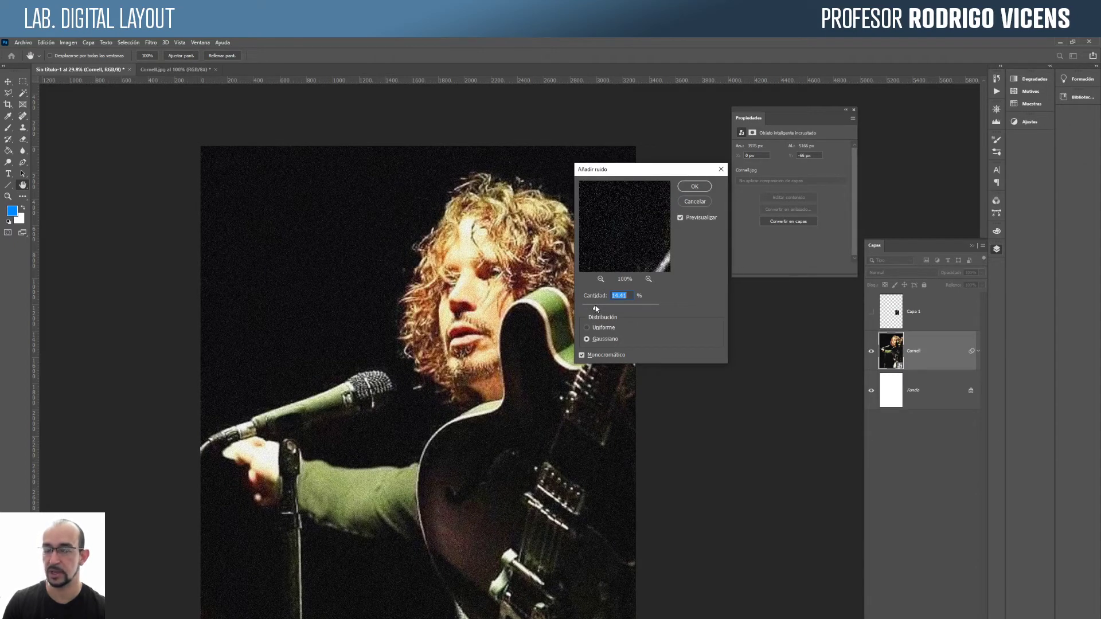
left_click(693, 191)
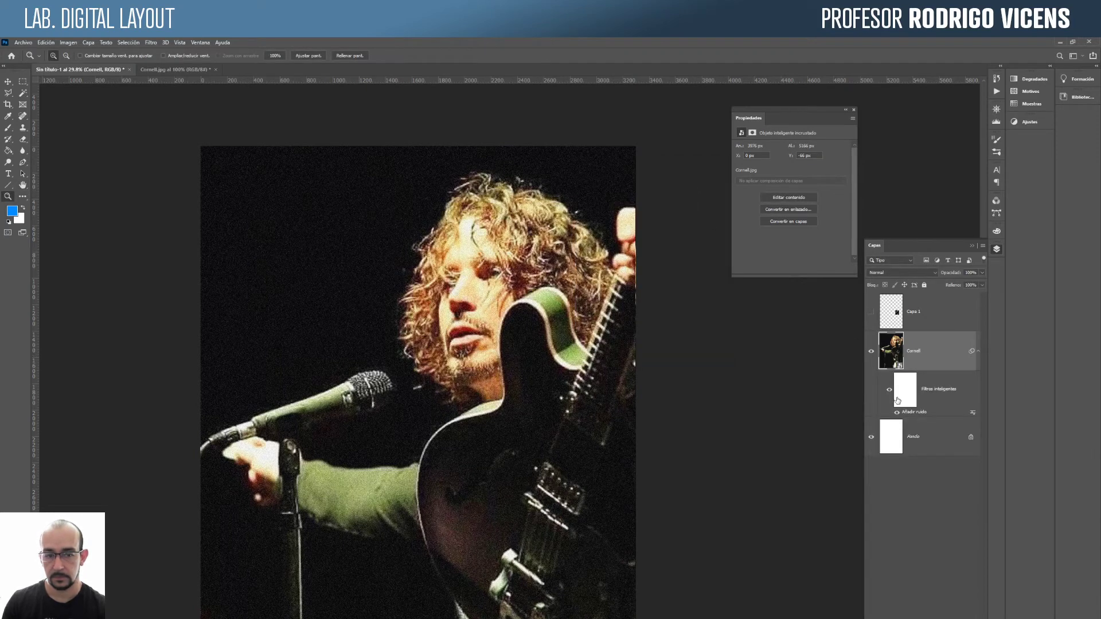
Step: Hide the Cornell layer's smart filters and open the Smart Blur filter for that layer
left_click(889, 390)
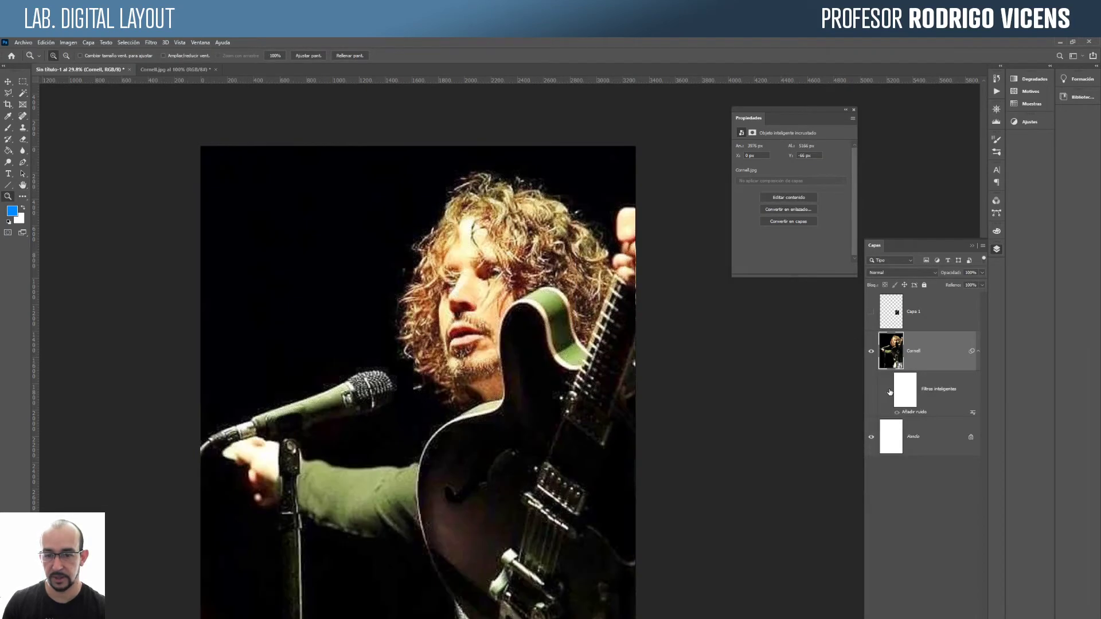
left_click(441, 325)
left_click(441, 324)
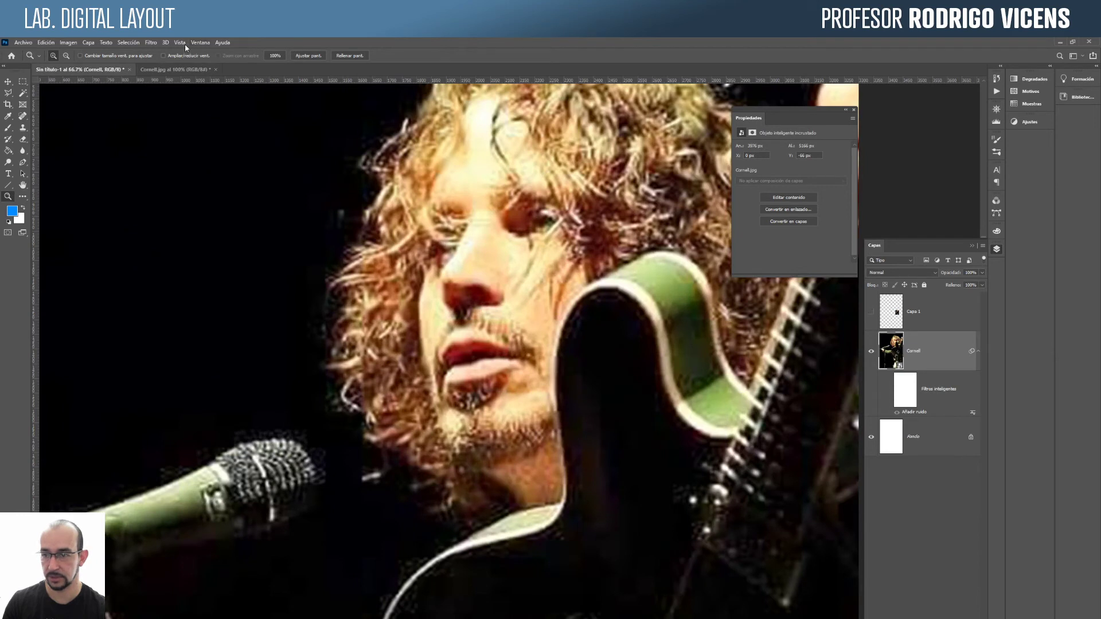
left_click(150, 43)
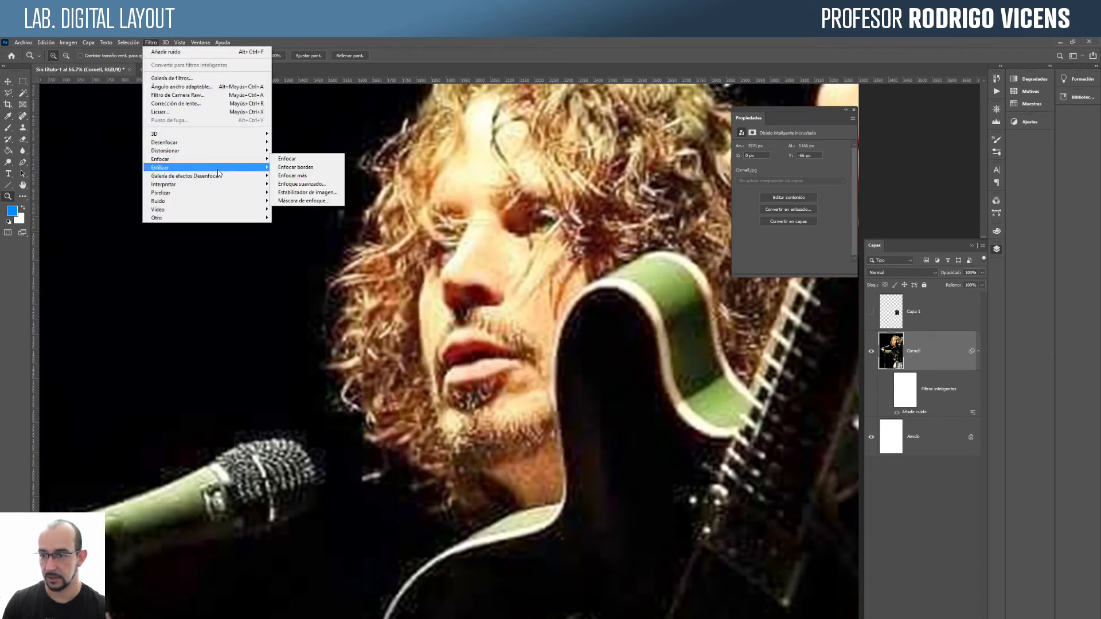
mouse_move(222, 142)
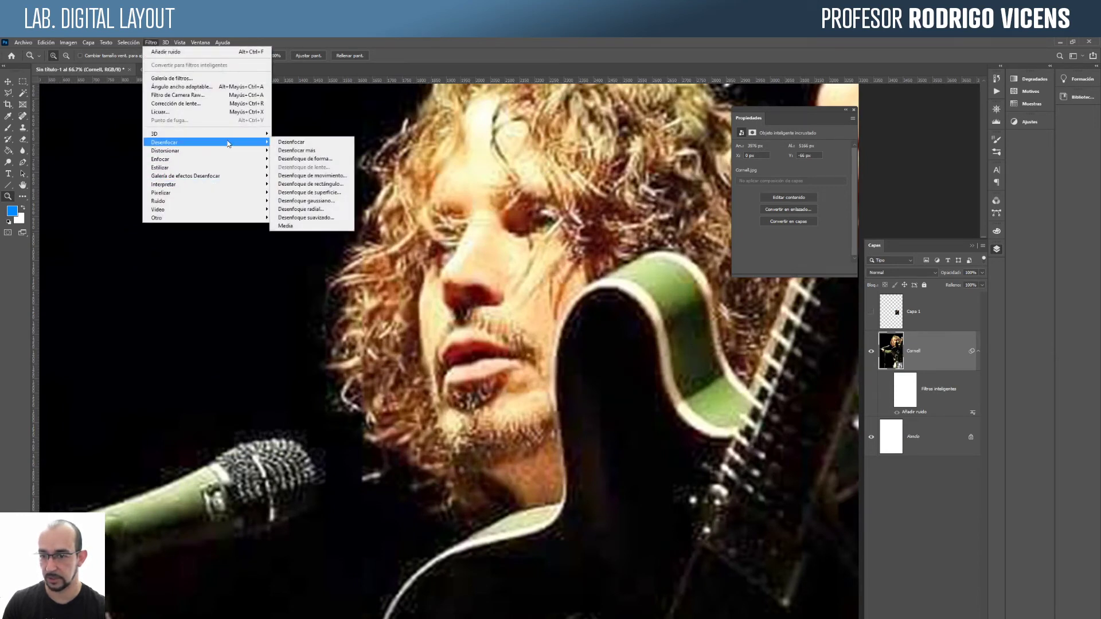
left_click(335, 218)
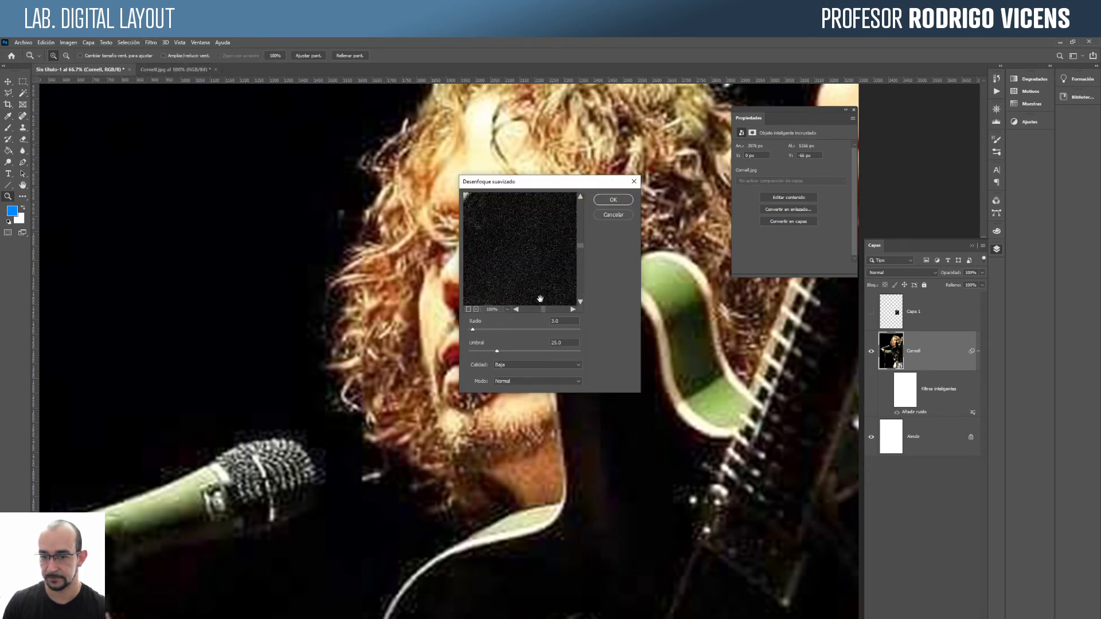
left_click_drag(520, 236, 564, 284)
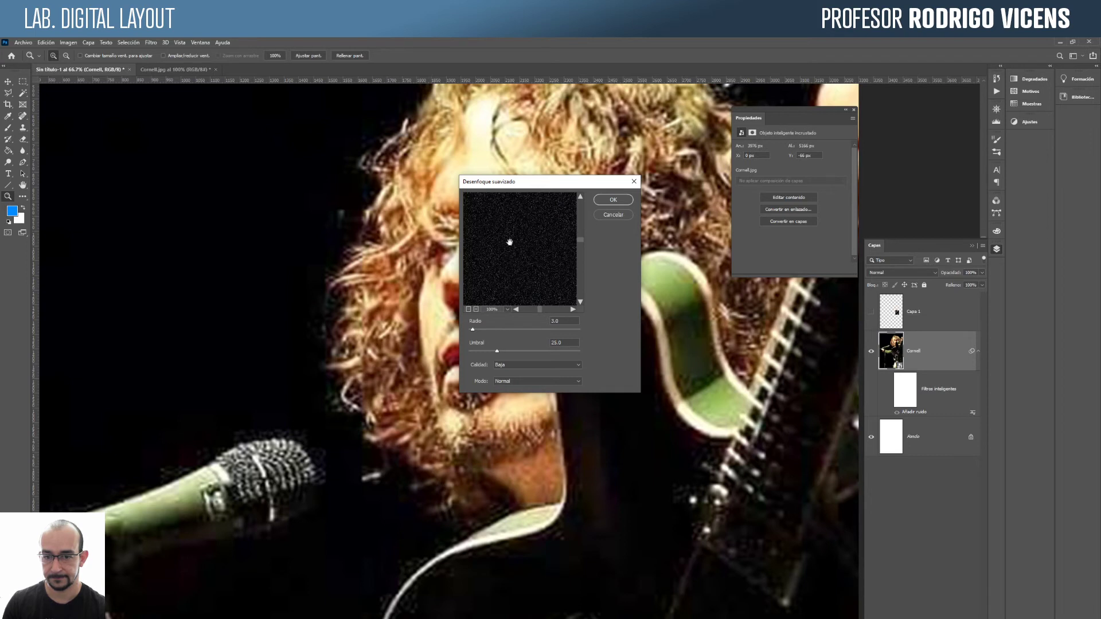
left_click_drag(508, 220, 523, 268)
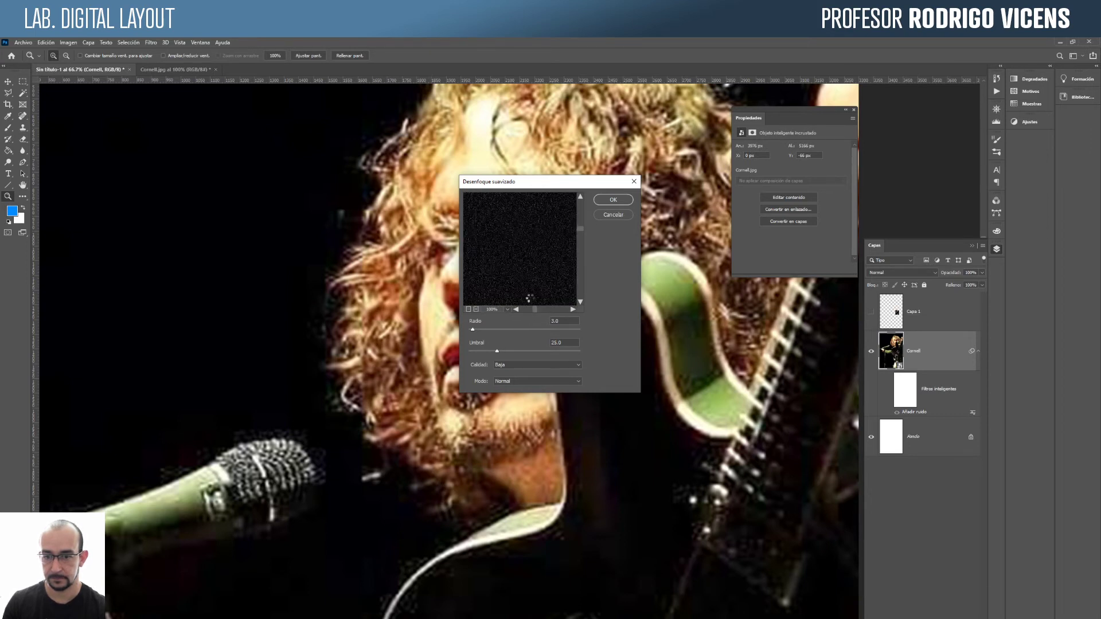
Step: Set the Smart Blur quality to Alta with the mode at Normal, and reduce the preview magnification
left_click(539, 364)
left_click(540, 385)
left_click_drag(517, 265, 519, 378)
left_click(518, 379)
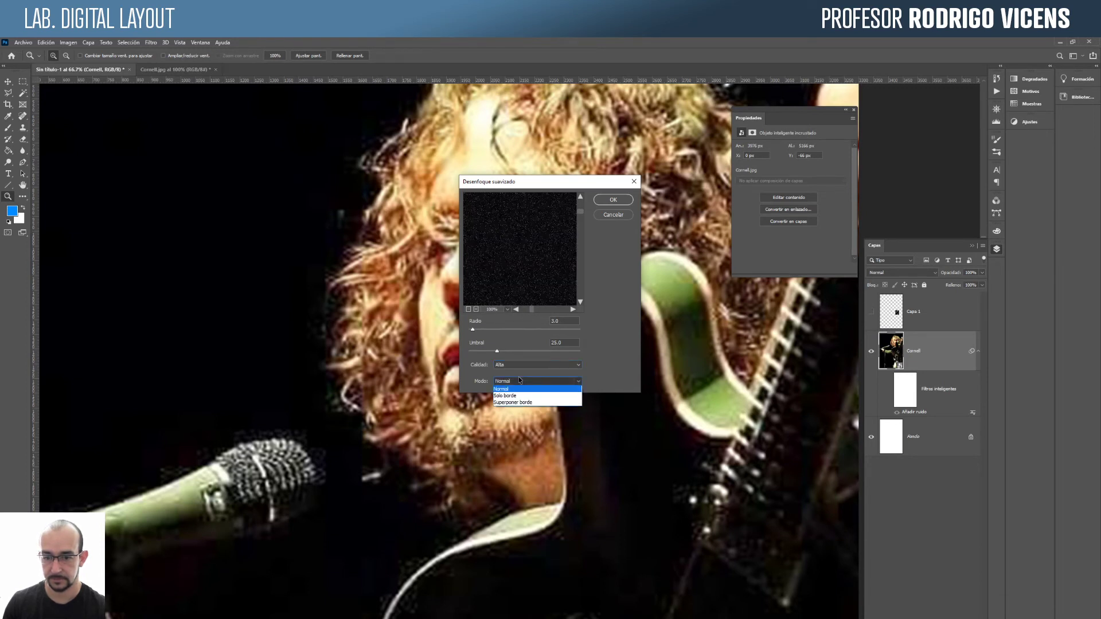
left_click(508, 241)
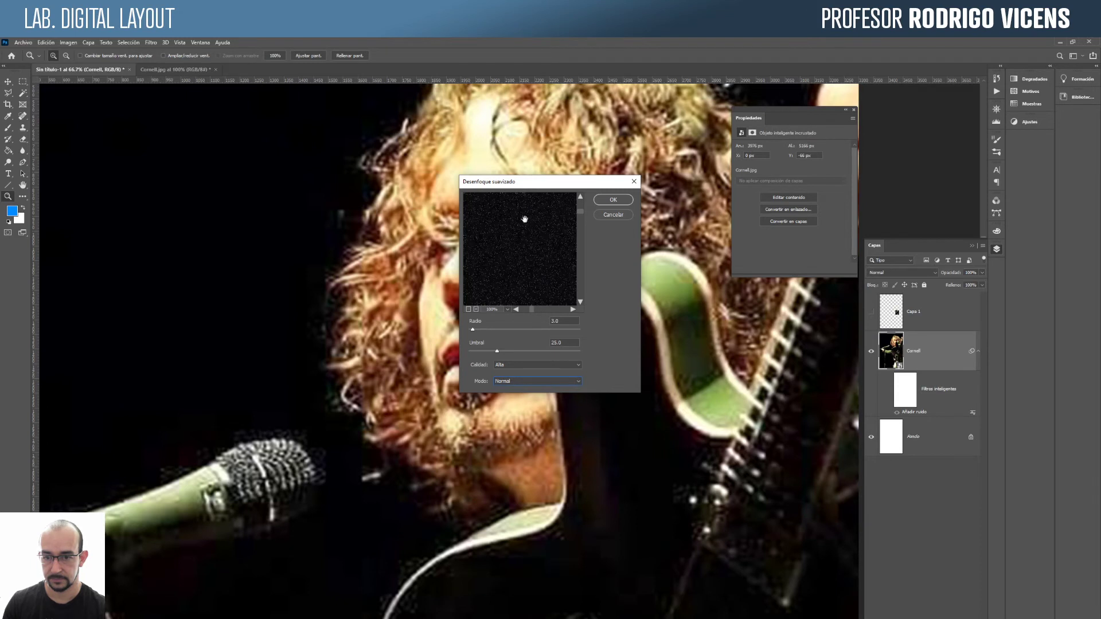
left_click(469, 309)
left_click(468, 310)
left_click(468, 310)
left_click(469, 309)
left_click(469, 309)
left_click(468, 309)
left_click(468, 310)
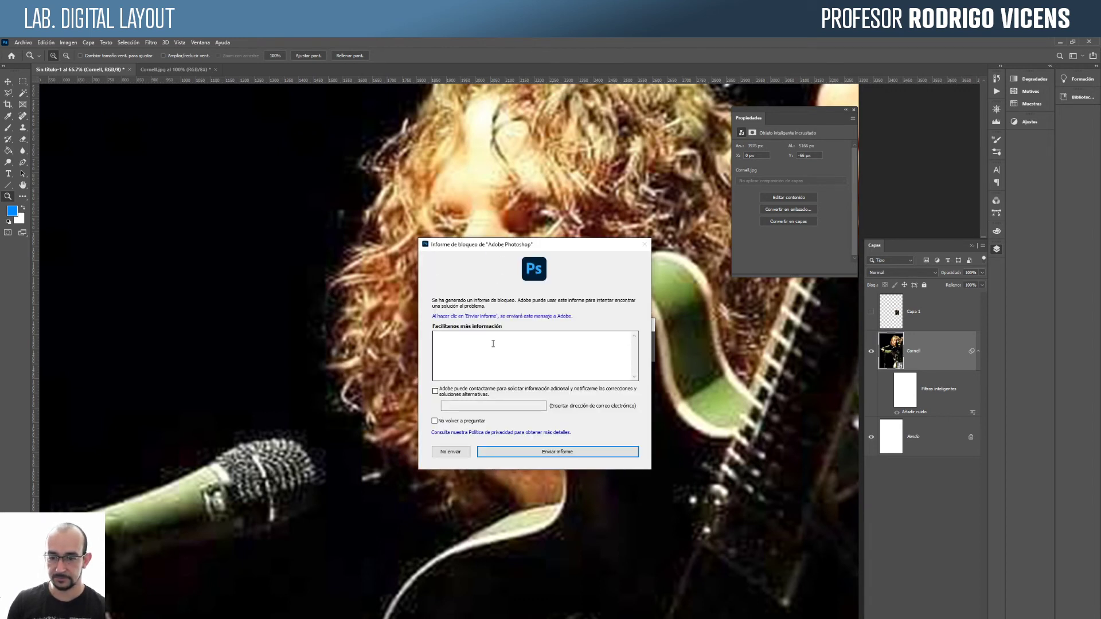
Step: Dismiss the crash report without sending it and relaunch Adobe Photoshop
left_click(451, 451)
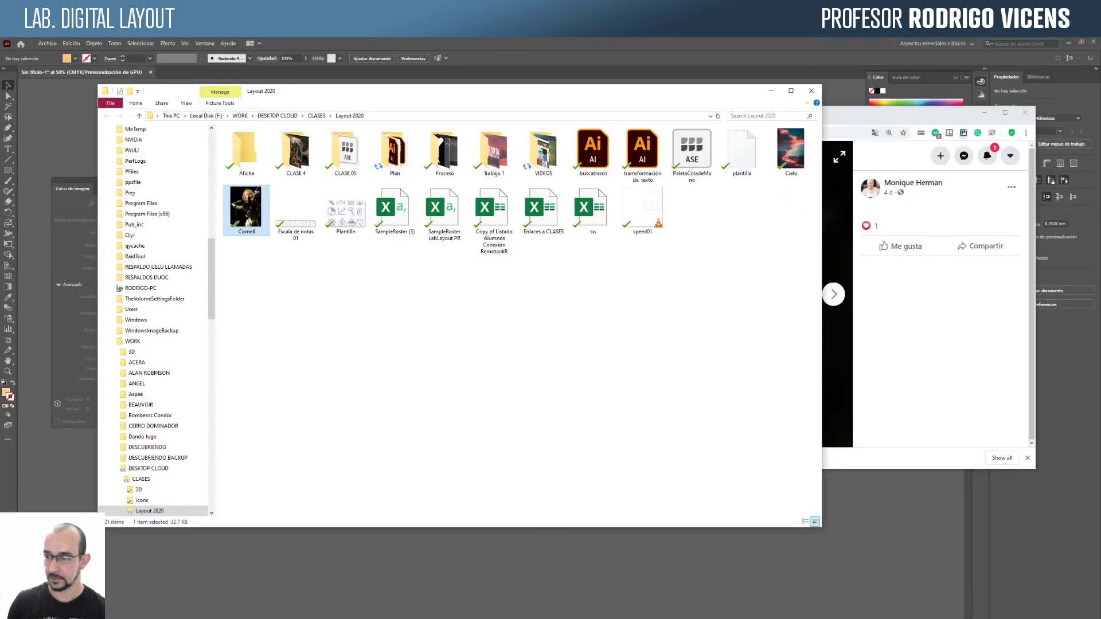
key("super")
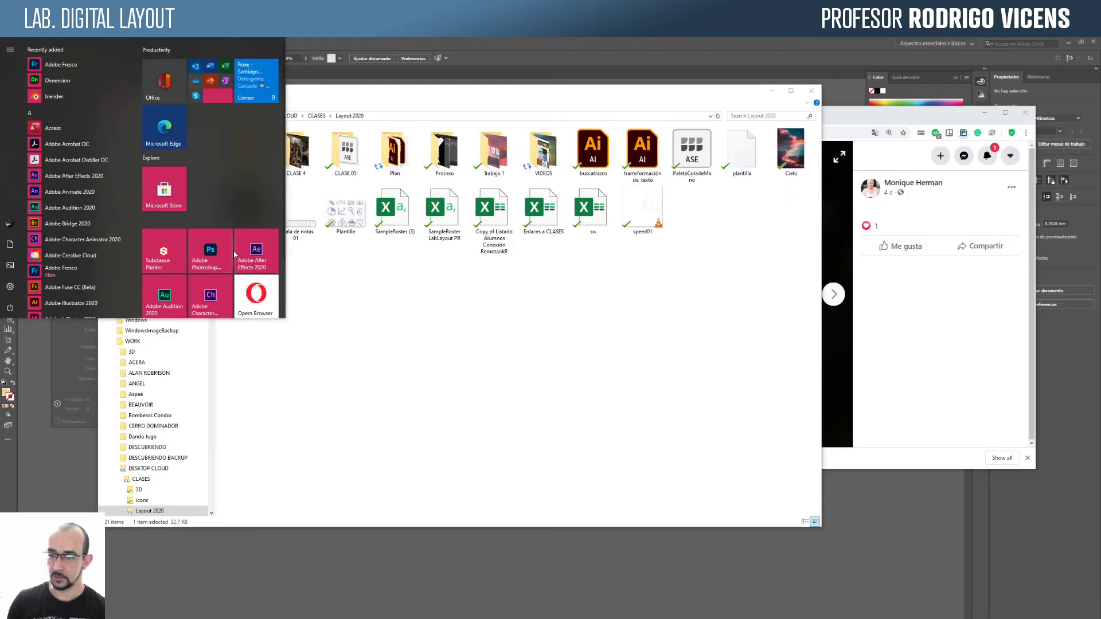
left_click(219, 254)
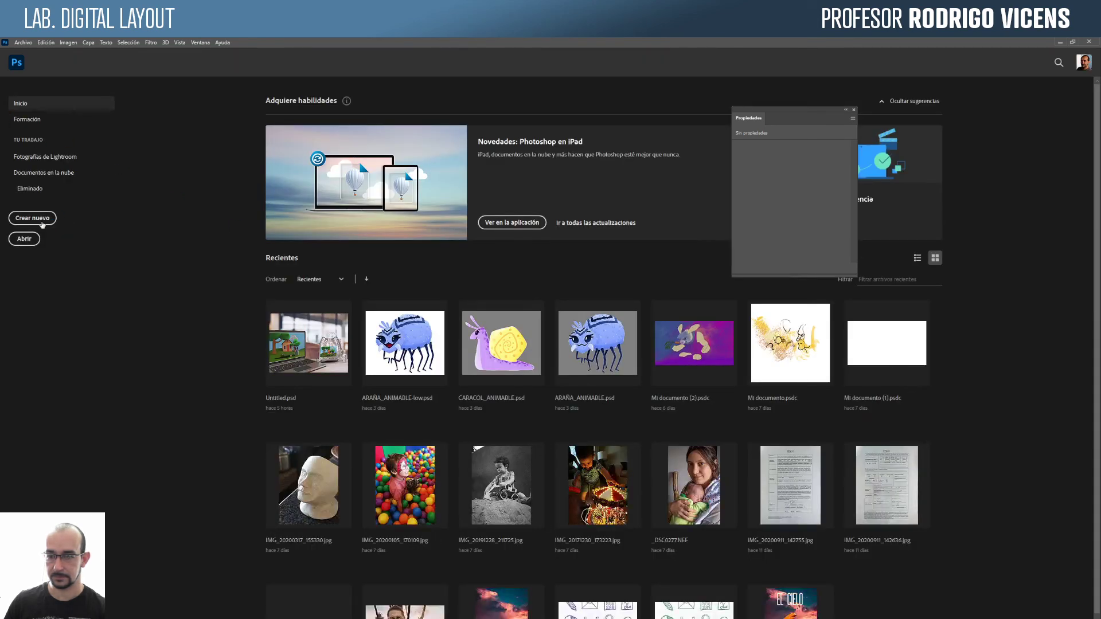
Step: Create a new print document from the Tabloide preset, 11 x 17 inches at 300 ppi
left_click(42, 224)
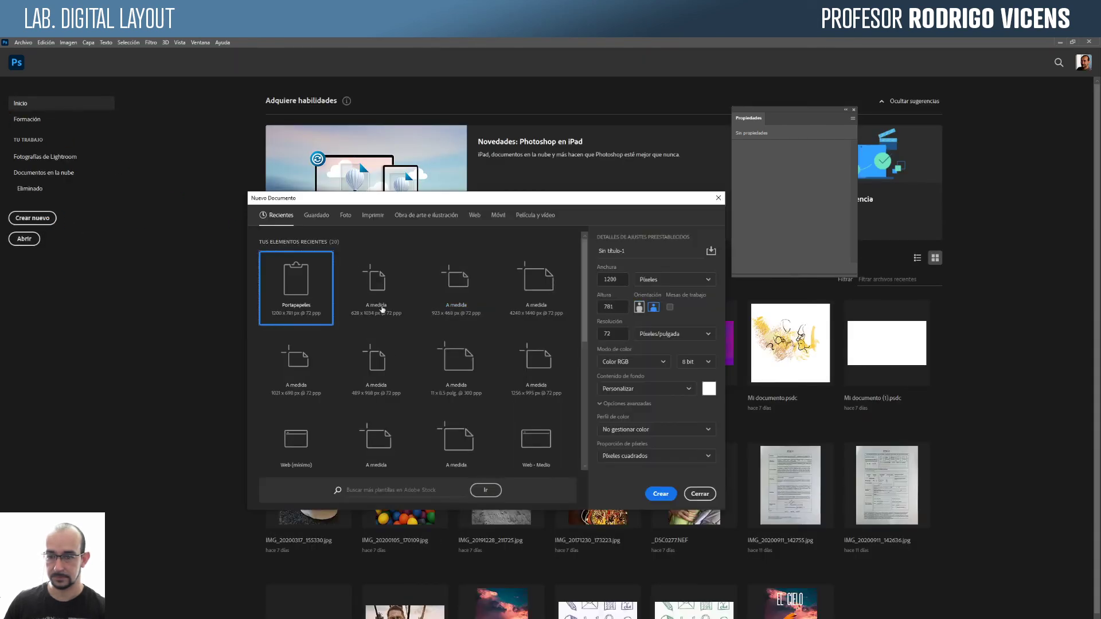
left_click(373, 215)
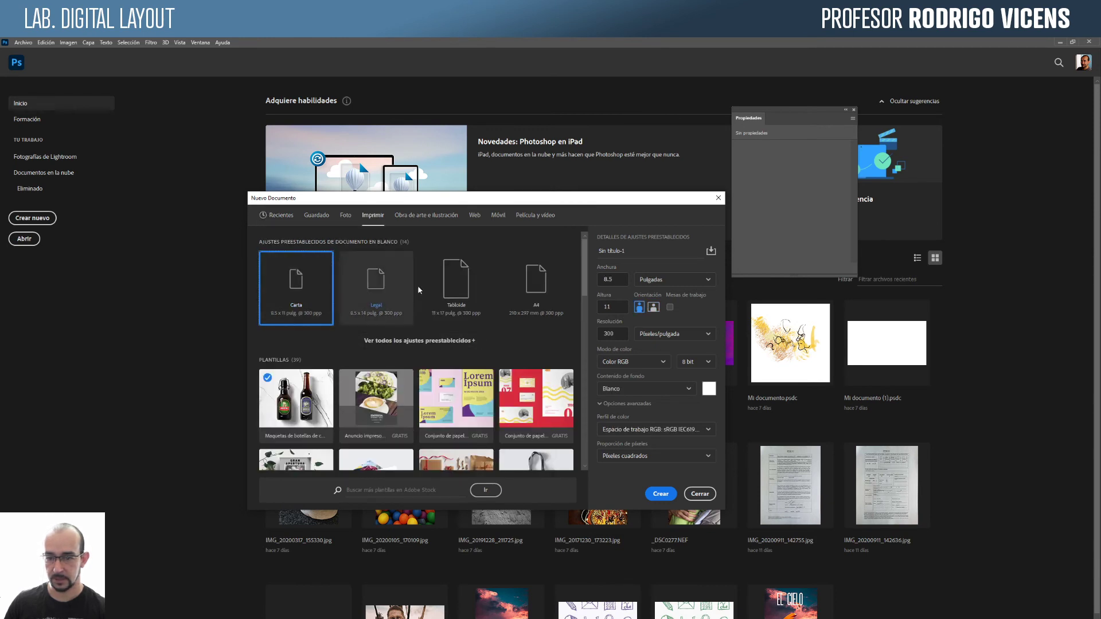
left_click(475, 296)
left_click(661, 494)
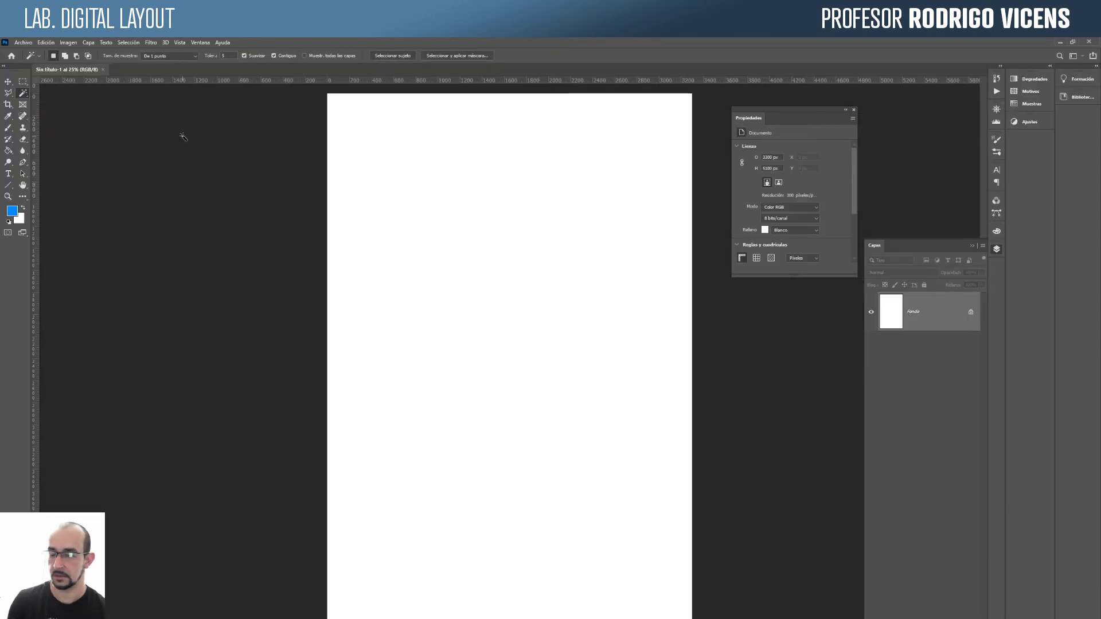
Step: Place the Cornell image from the Layout 2020 folder into the blank poster document as an embedded smart object
key("alt+Tab")
key("alt+Tab")
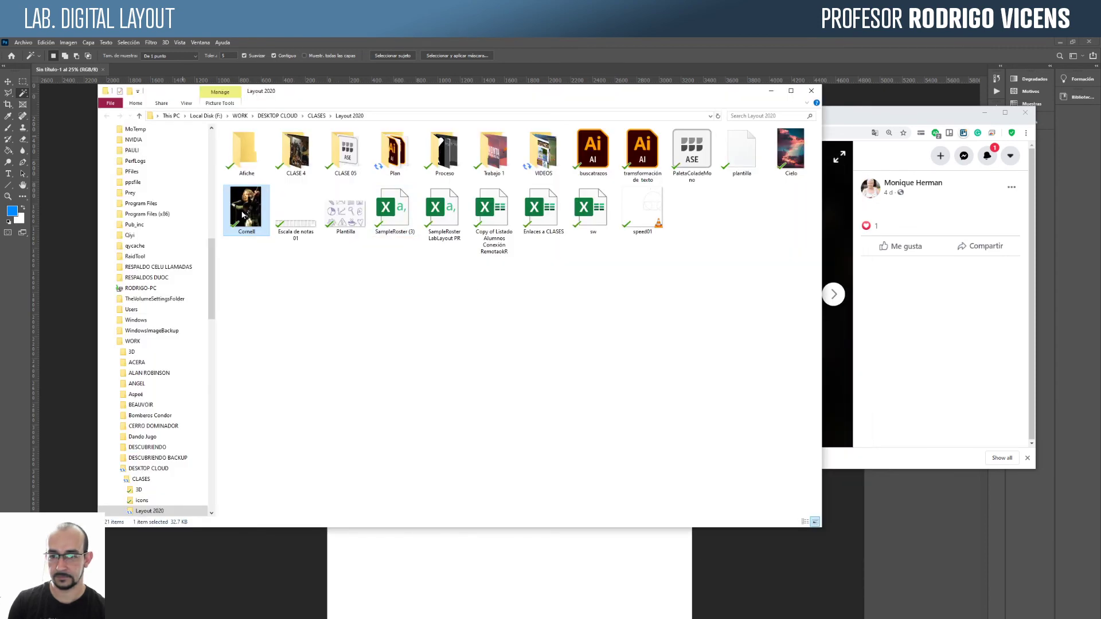
left_click_drag(242, 213, 461, 578)
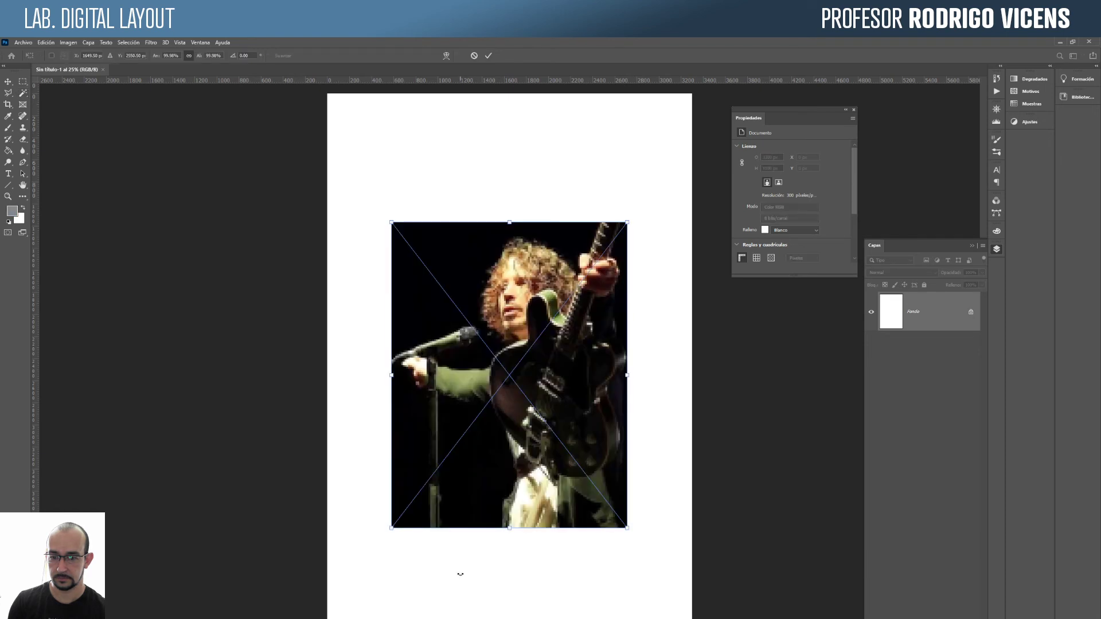
key("Return")
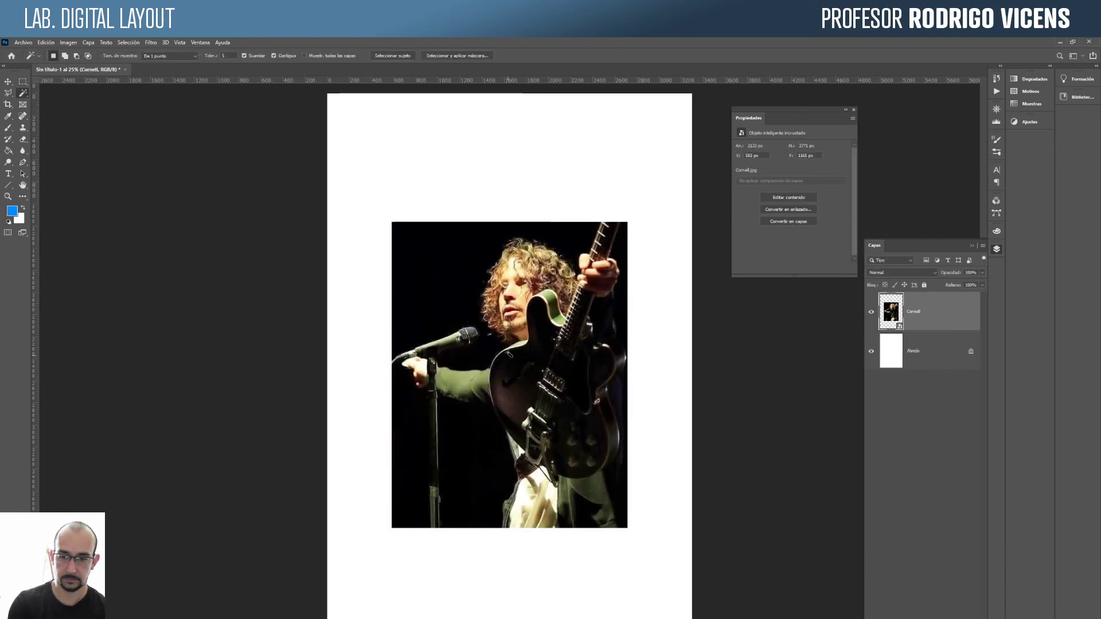
Step: Move the Cornell photo down to the page's lower-left corner and scale it to about 4011 by 5218 px to cover the page
left_click_drag(544, 311, 476, 447)
key("ctrl+t")
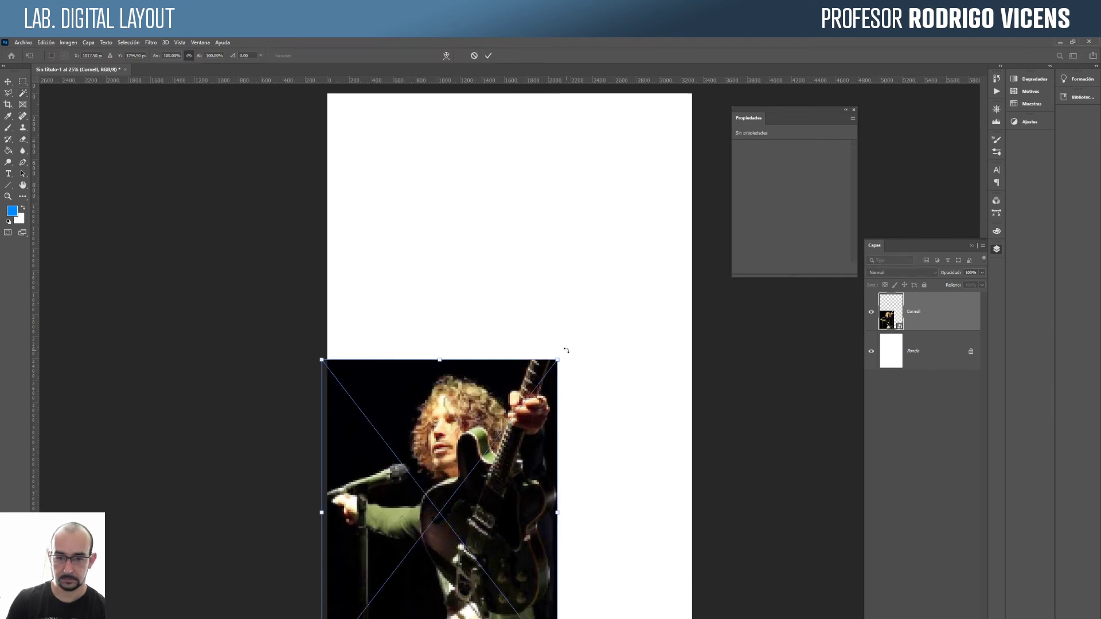
left_click_drag(558, 360, 760, 86)
key("Return")
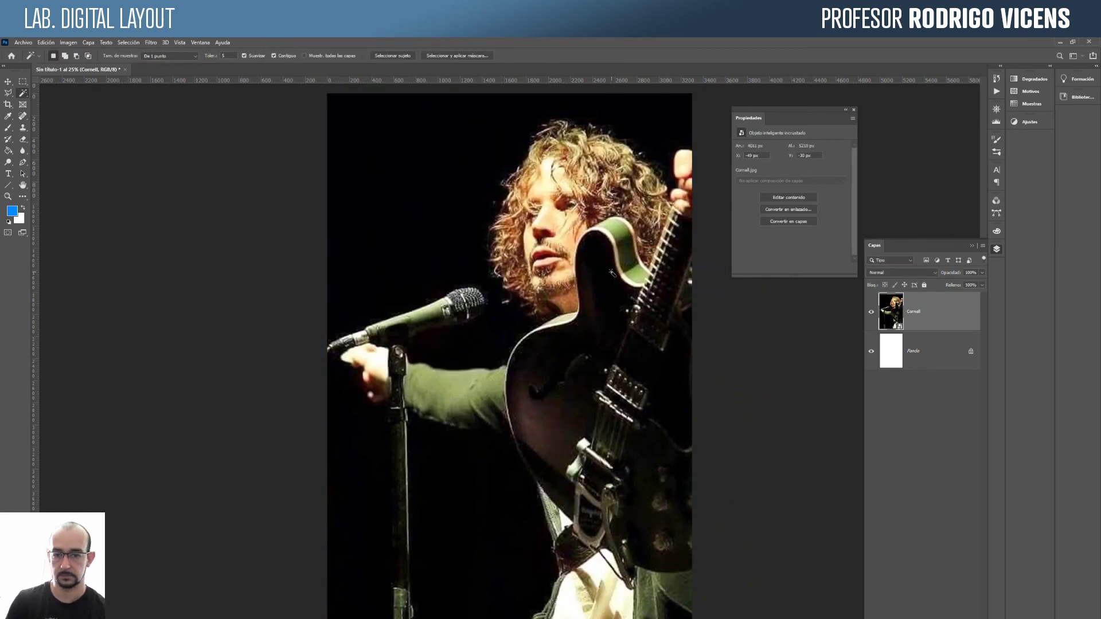
Step: Open the Surface Blur filter for the Cornell layer and compare a green area with and without the preview
left_click(156, 46)
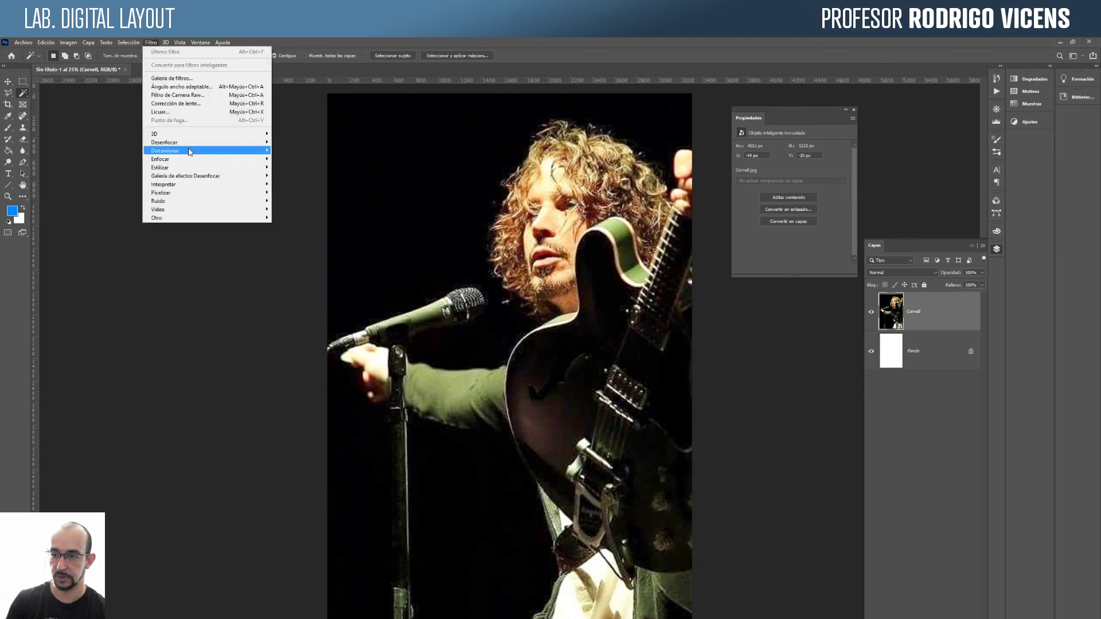
mouse_move(191, 143)
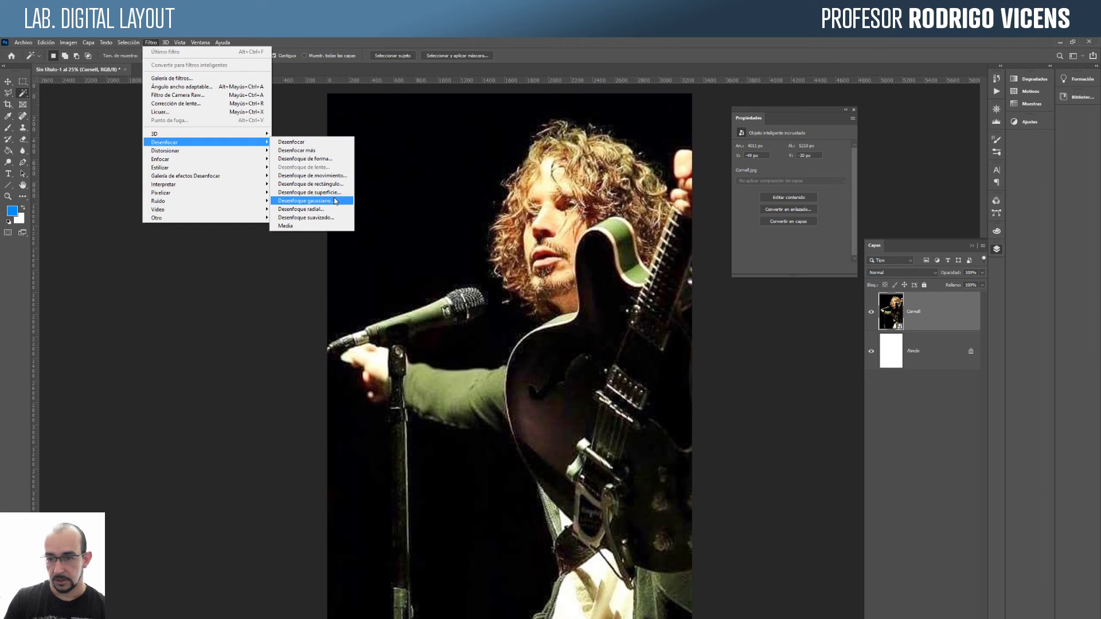
left_click(309, 192)
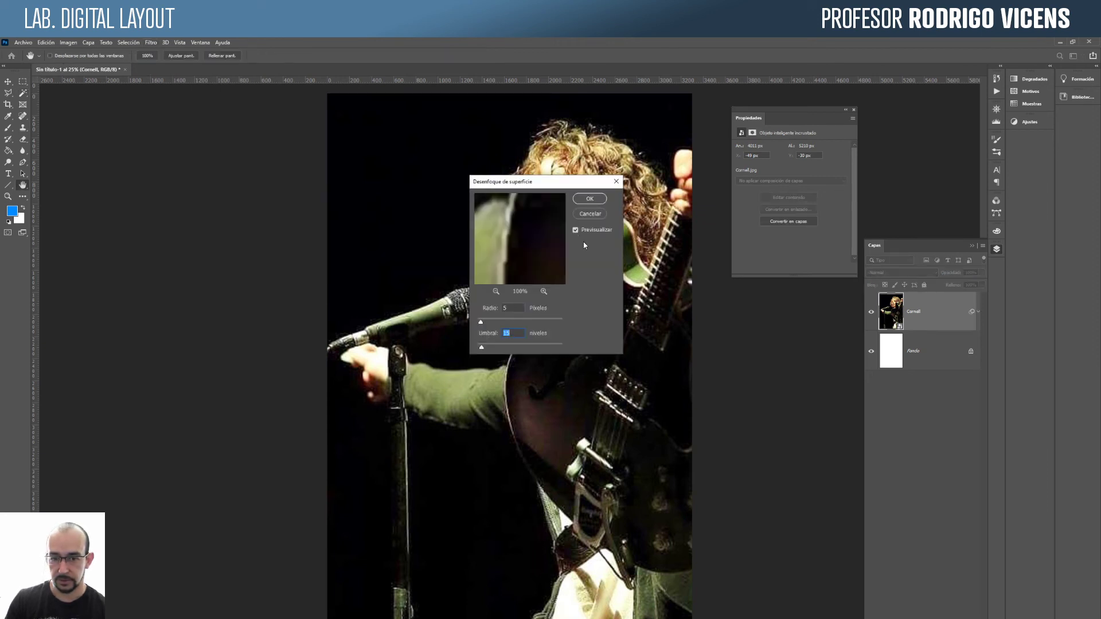
left_click_drag(559, 252, 535, 242)
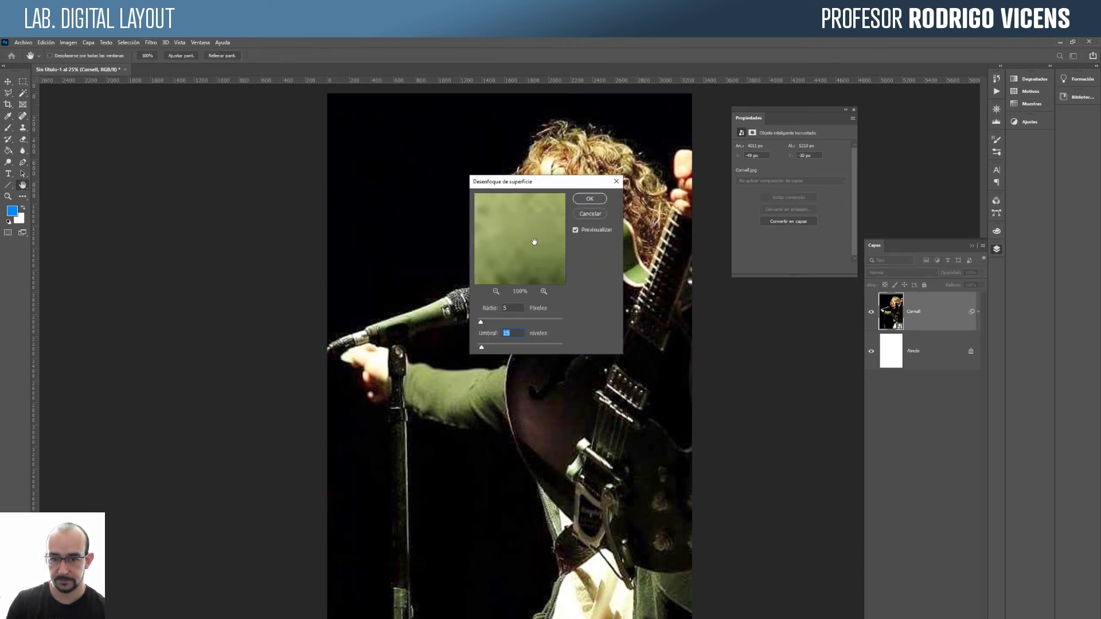
left_click(576, 230)
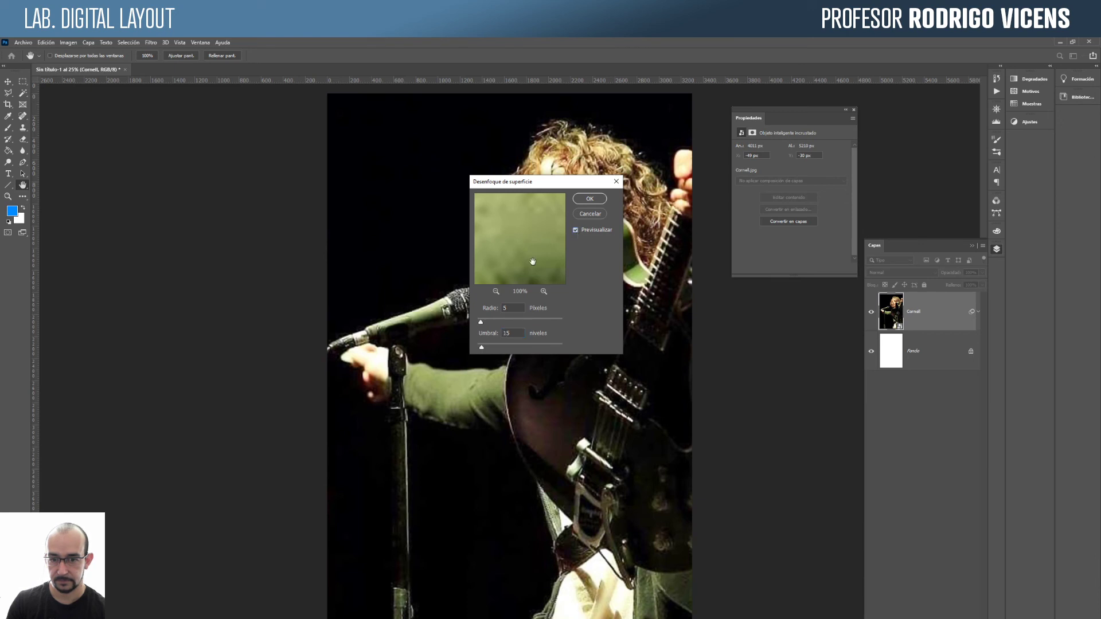
Step: Try a 28-pixel Surface Blur radius with a much higher threshold and examine the effect on the guitarist's photo
left_click(500, 322)
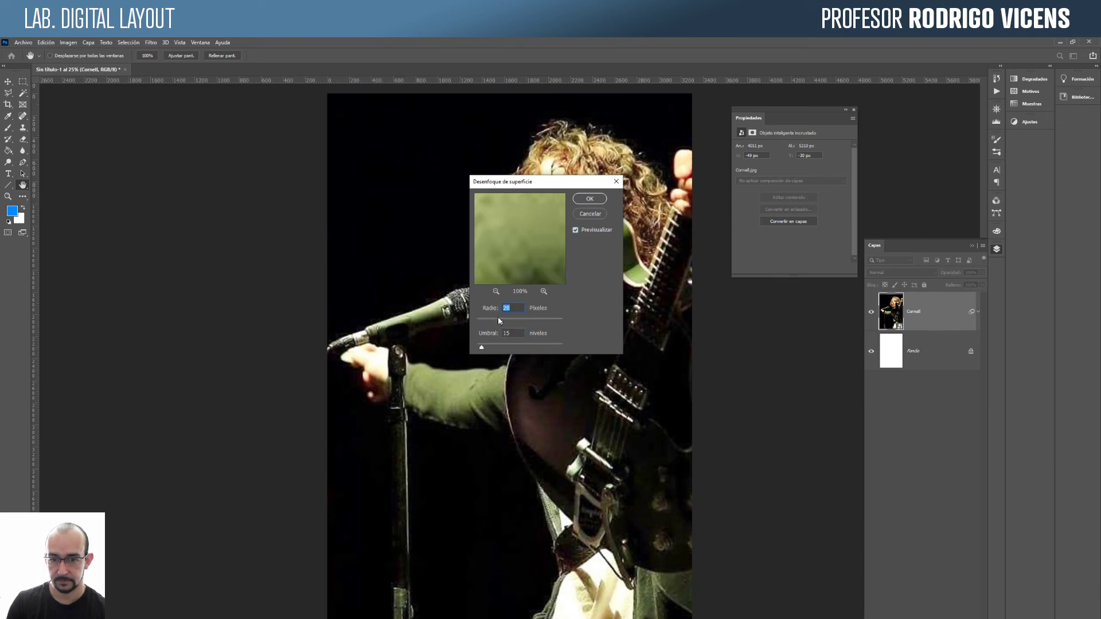
left_click_drag(505, 349, 500, 347)
left_click_drag(518, 228, 534, 261)
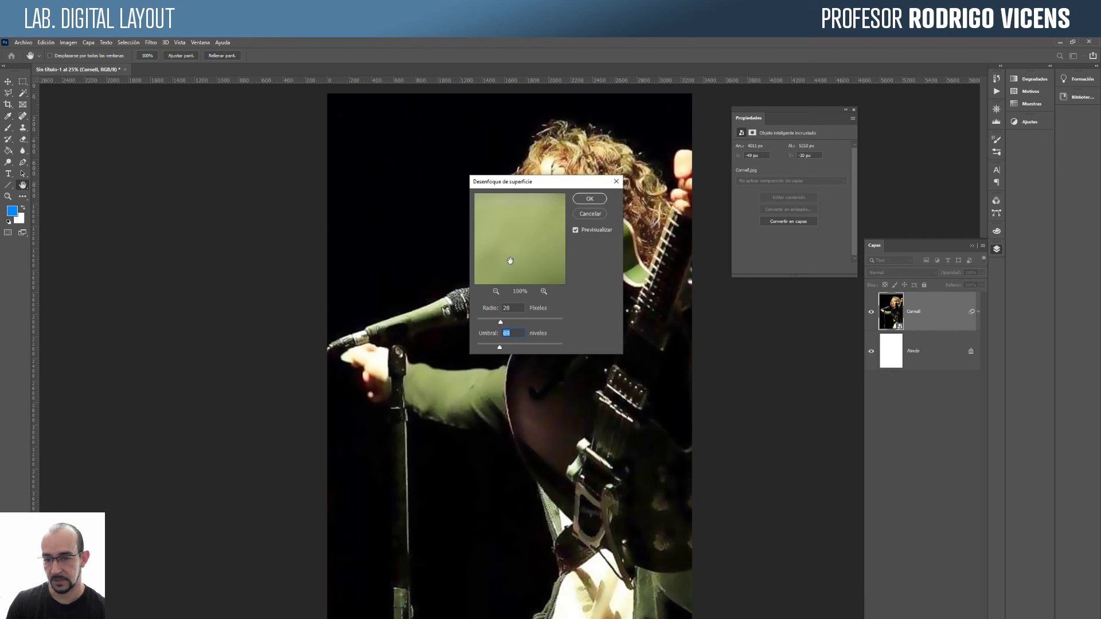
left_click_drag(507, 228, 518, 252)
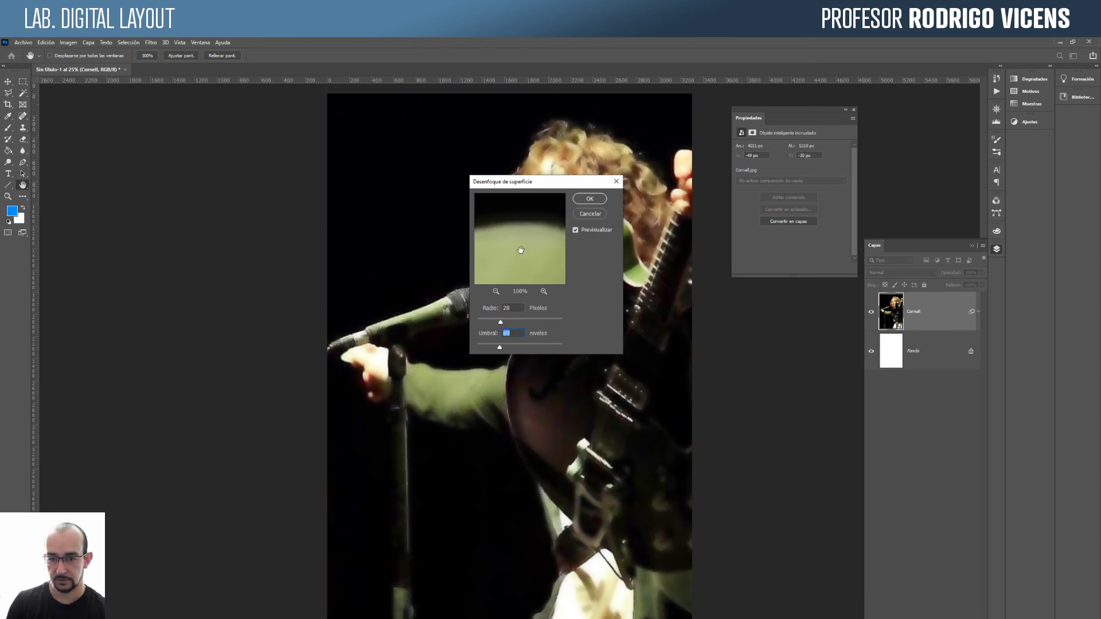
left_click_drag(538, 182, 702, 254)
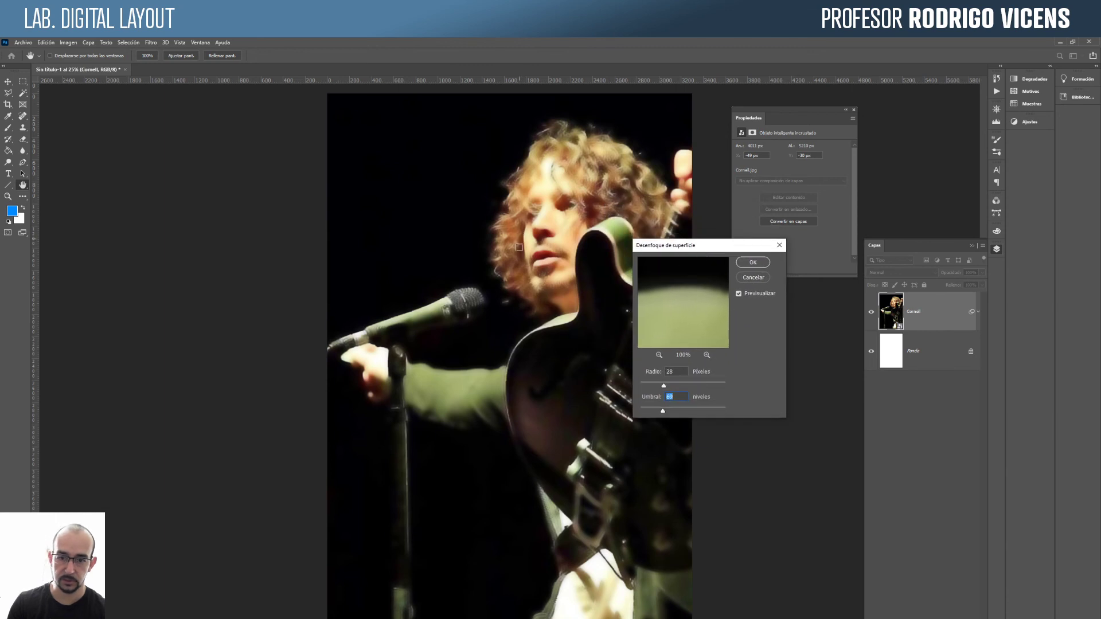
Step: Reduce the Surface Blur threshold to 22 levels and the radius to 20 pixels, and apply it to the Cornell layer
key("alt")
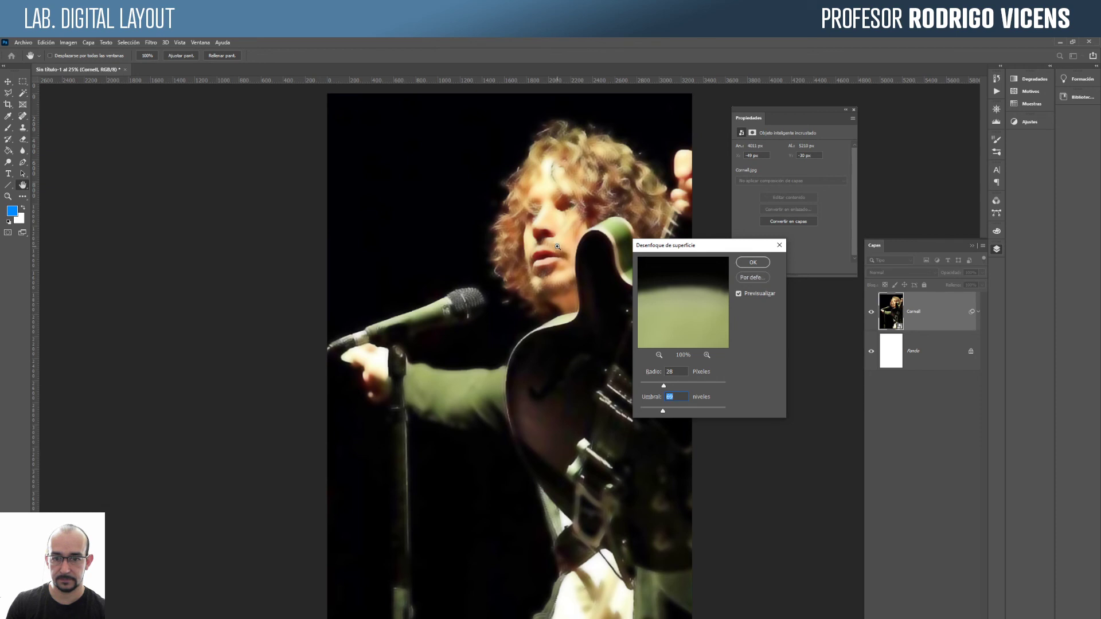
left_click(557, 247, "ctrl")
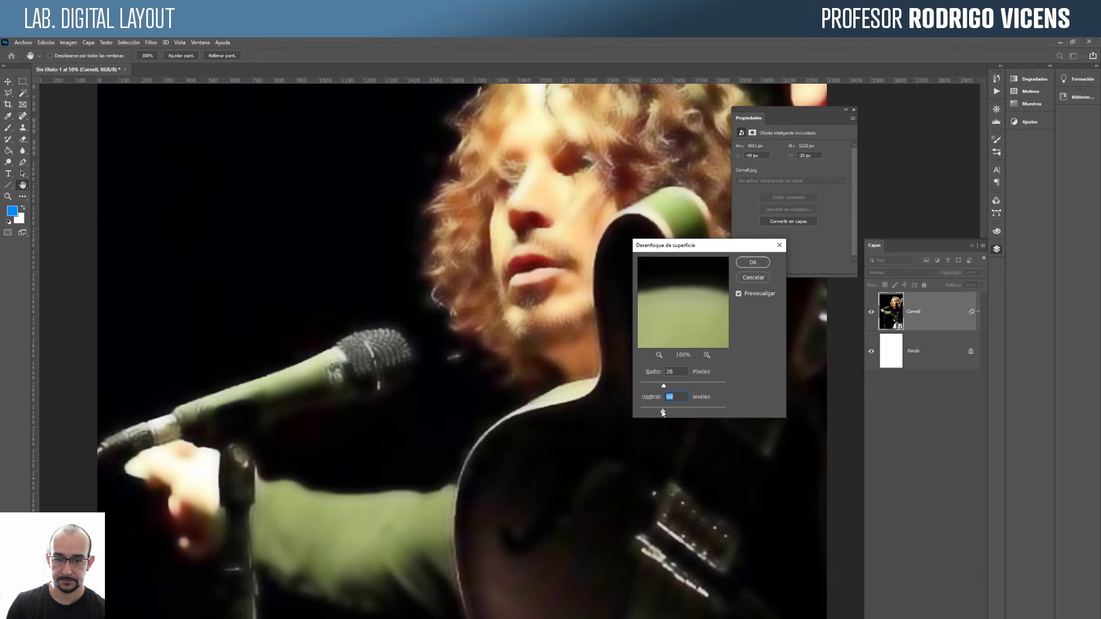
left_click_drag(662, 412, 657, 414)
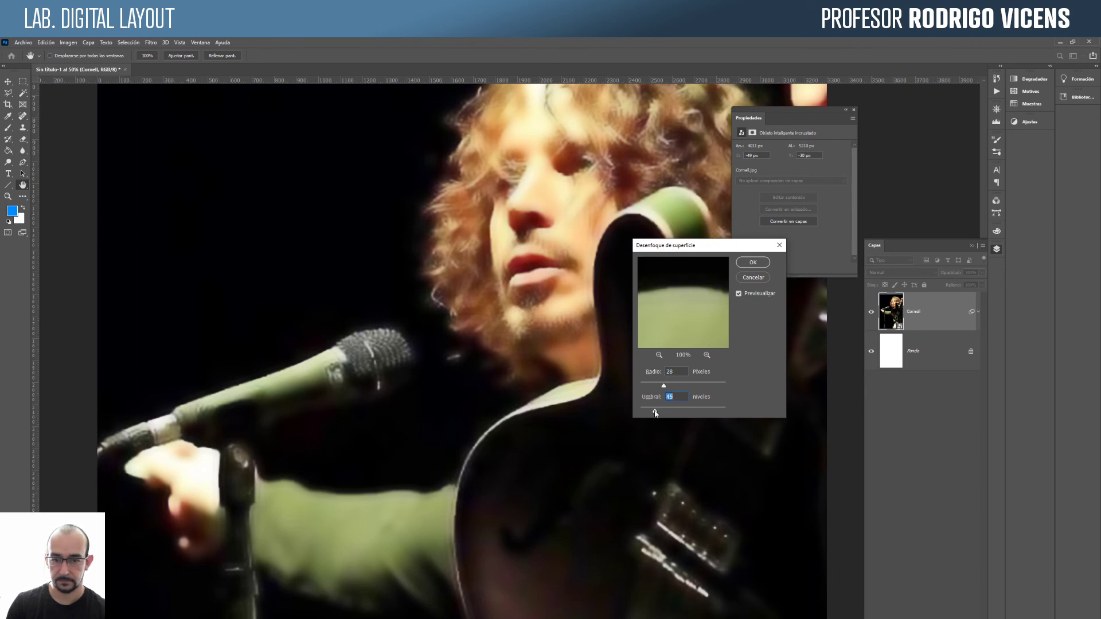
left_click_drag(655, 413, 648, 413)
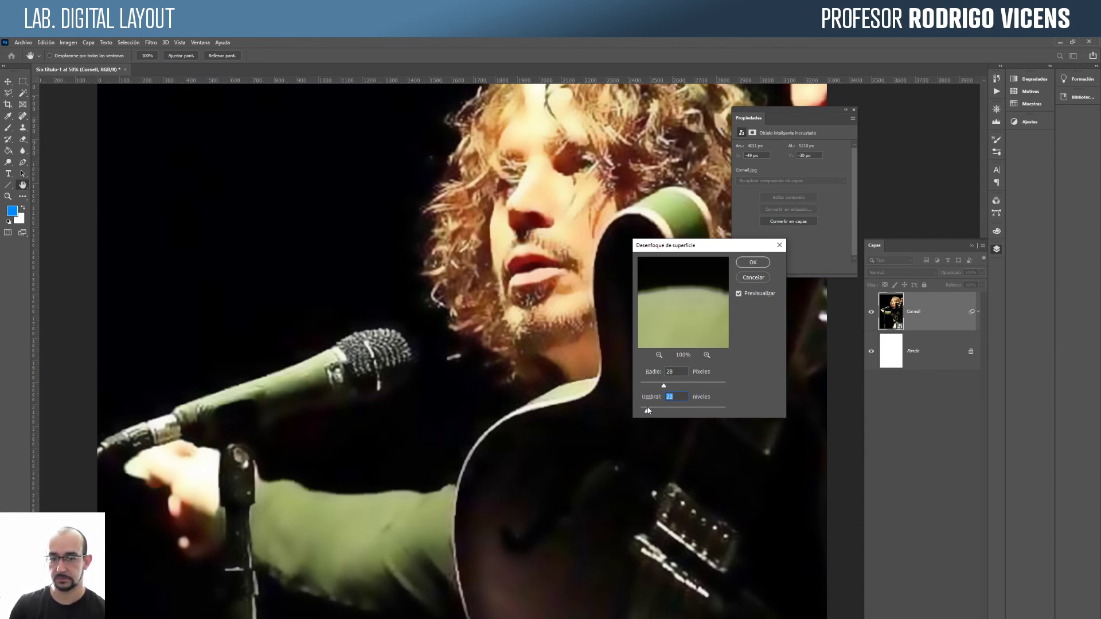
left_click_drag(662, 383, 658, 389)
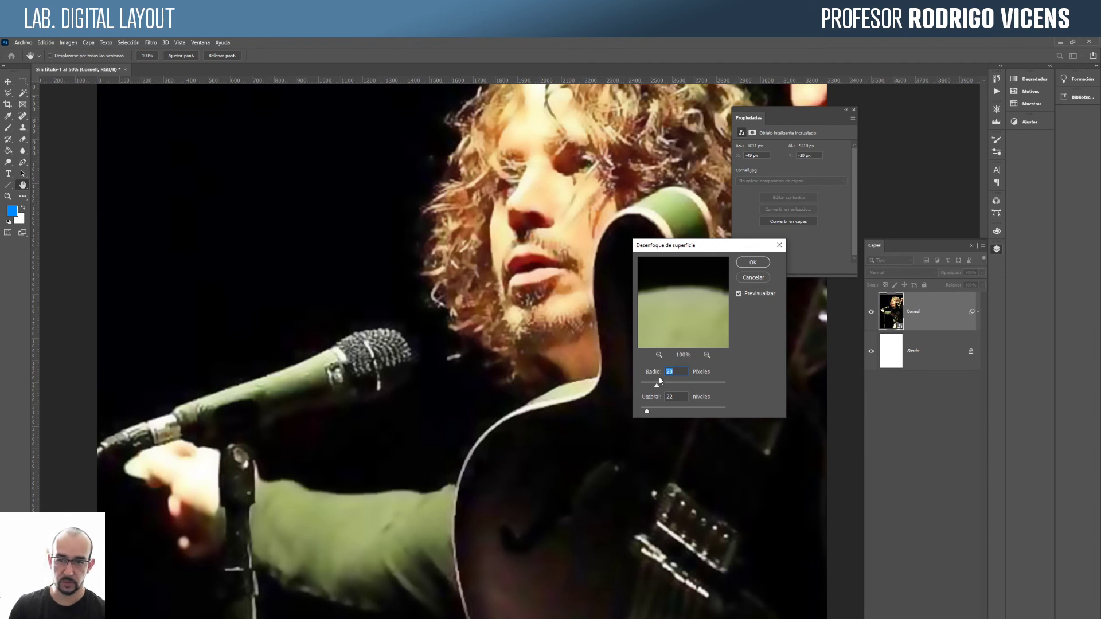
left_click(752, 262)
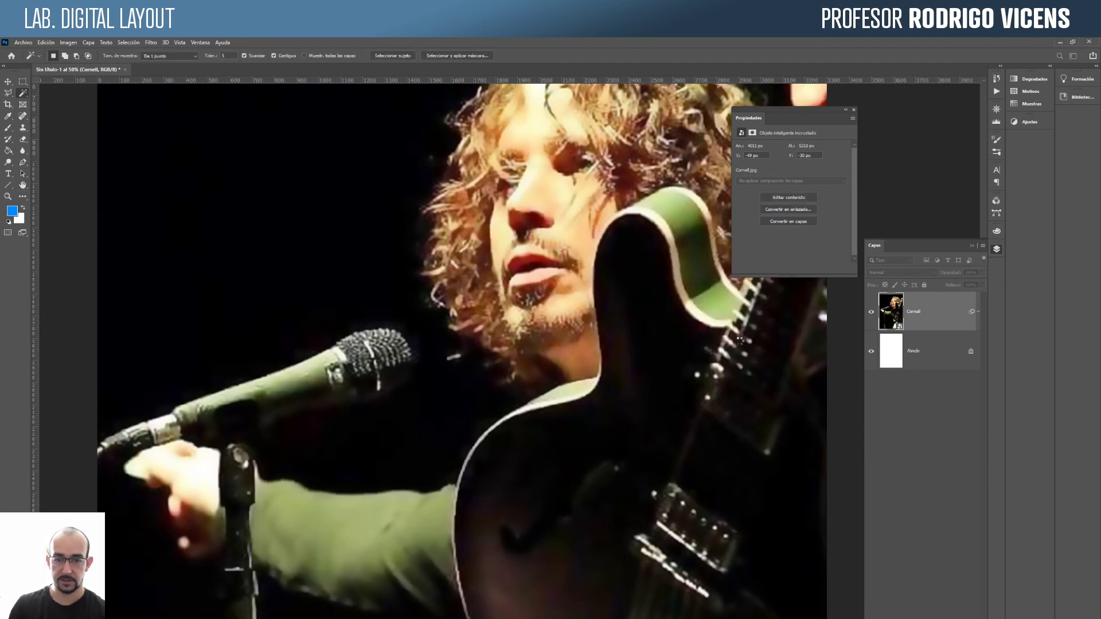
Step: Examine the surface-blurred guitarist photo across the whole page and close up
key("z")
left_click(666, 362, "alt")
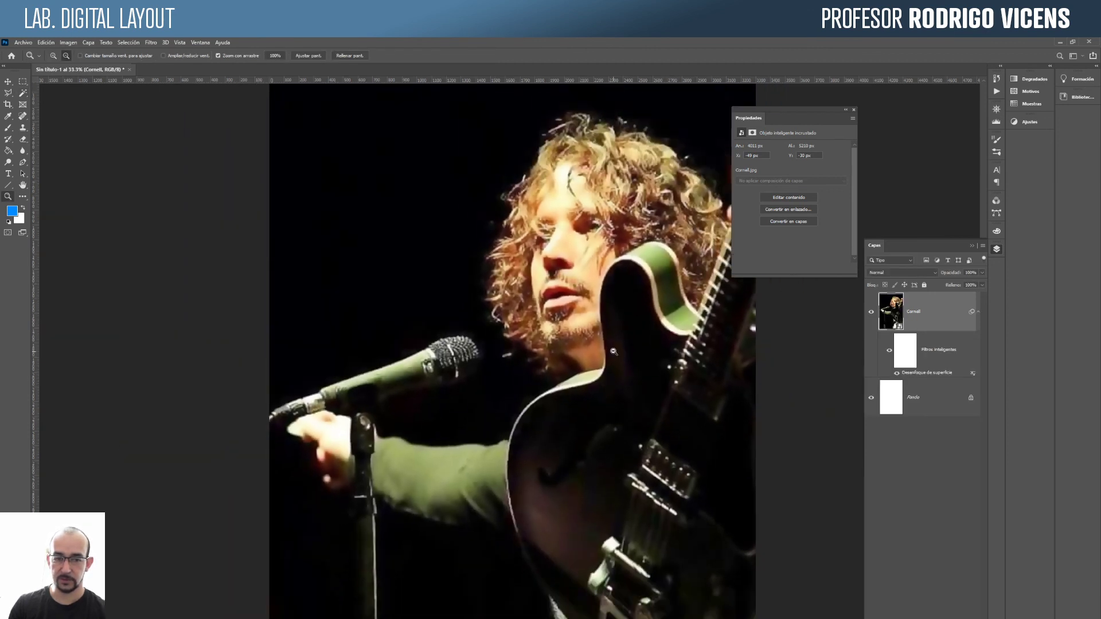
left_click(607, 345, "alt")
left_click(607, 346, "alt")
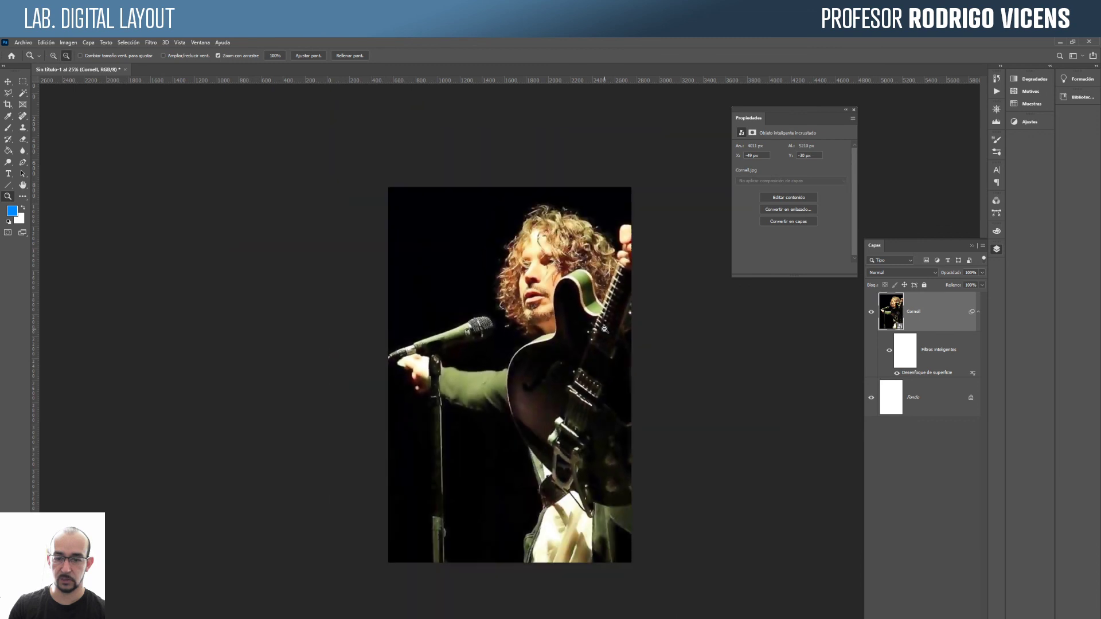
left_click(605, 329)
left_click(604, 329)
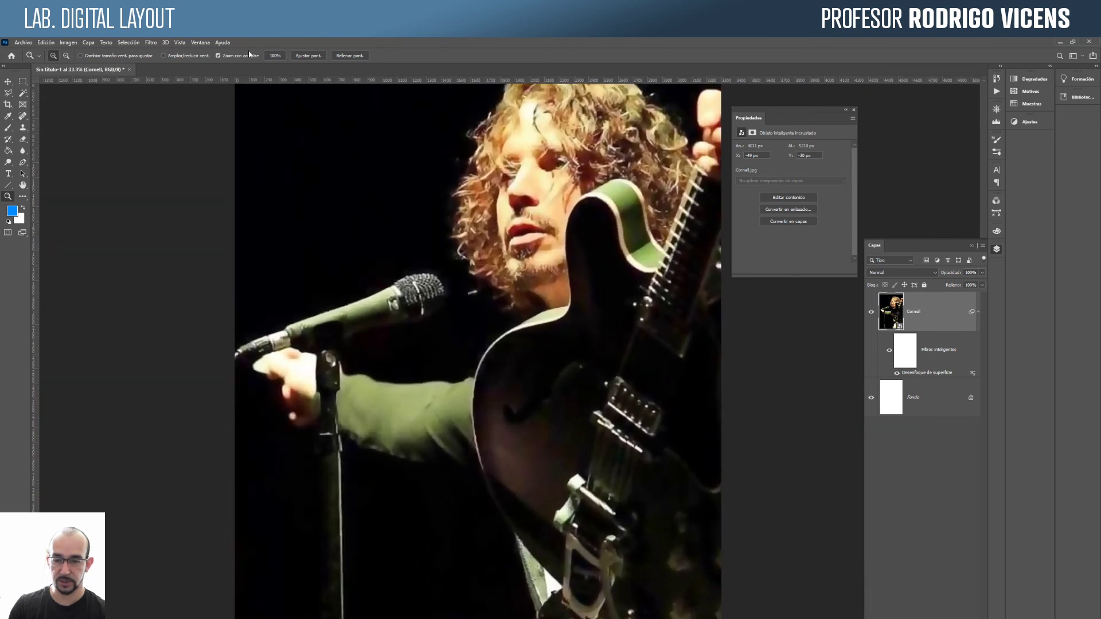
Step: Add Gaussian noise of about 9.64% to the Cornell layer, checking its grain on the face, and apply it
left_click(152, 43)
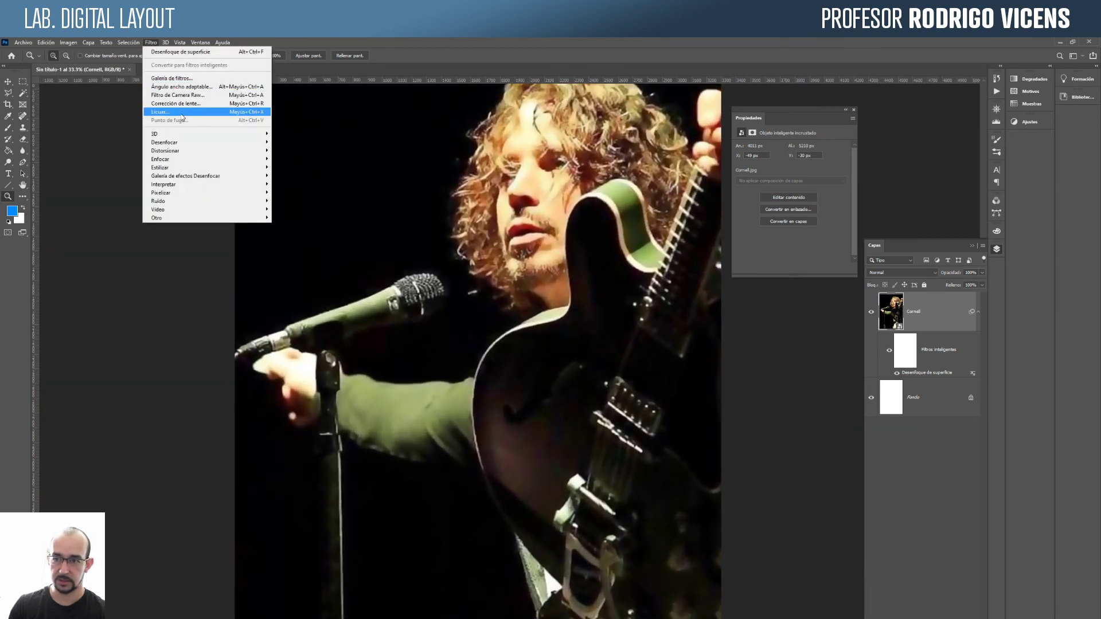
mouse_move(252, 201)
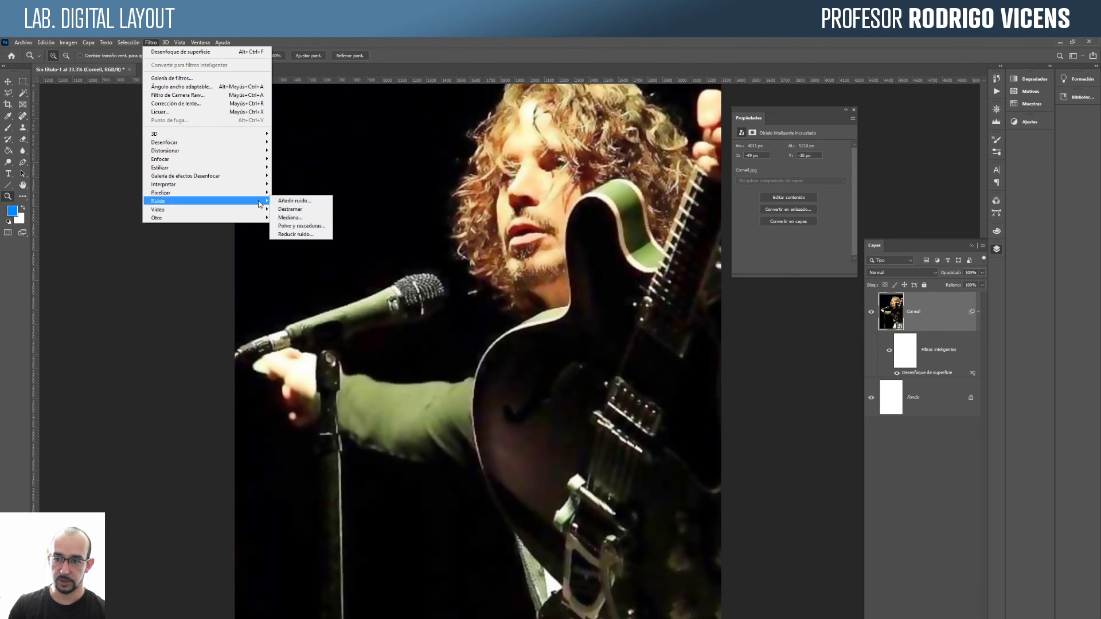
left_click(327, 201)
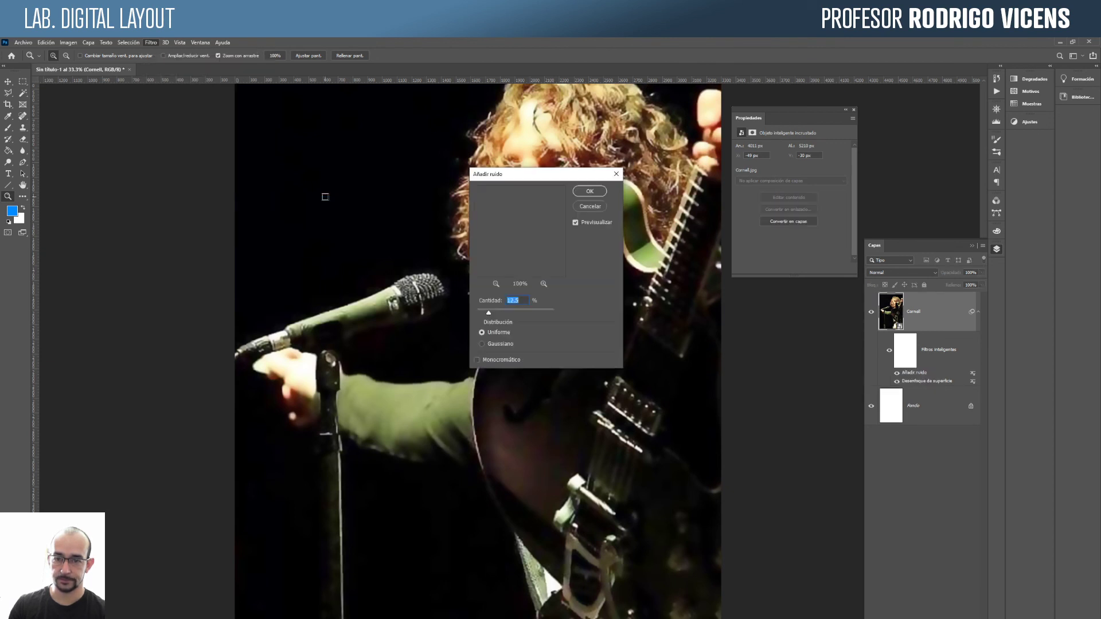
left_click_drag(532, 221, 522, 199)
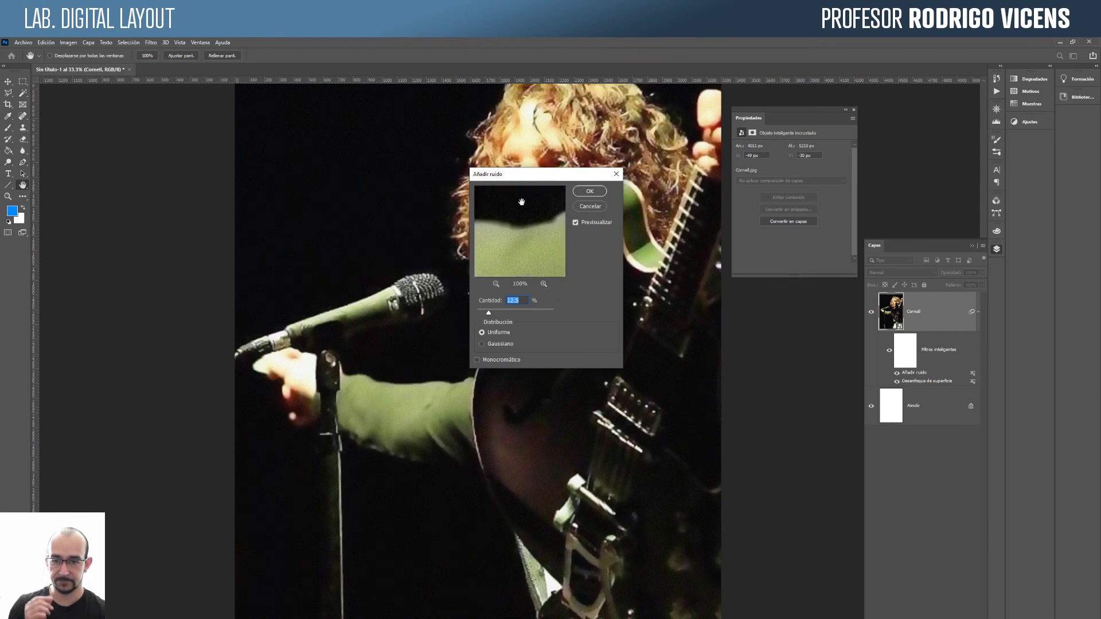
left_click(482, 344)
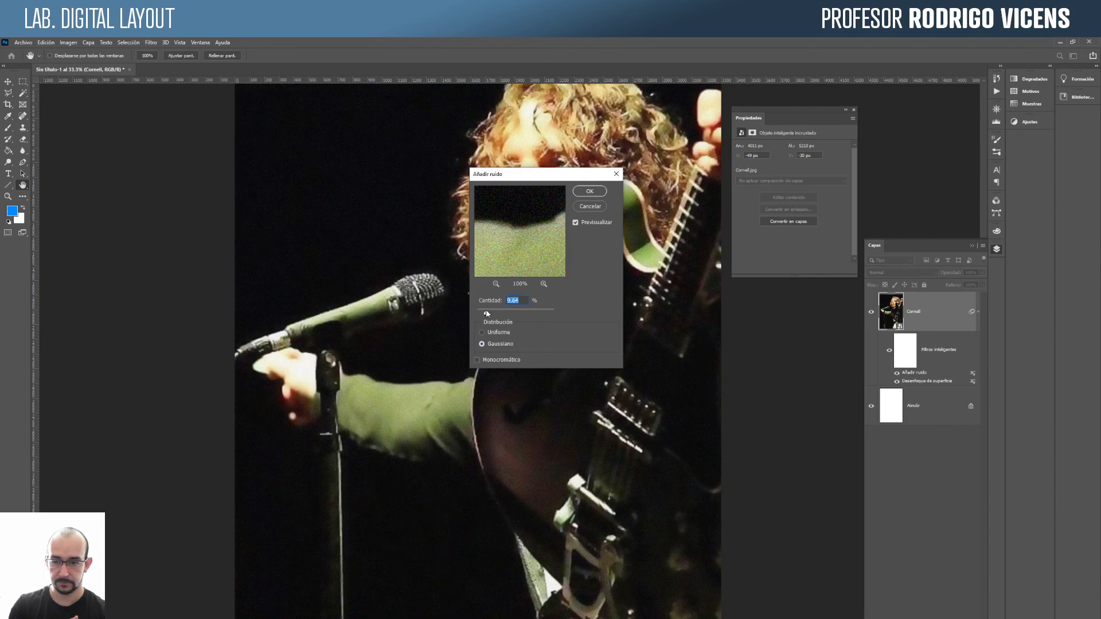
left_click_drag(503, 178, 633, 295)
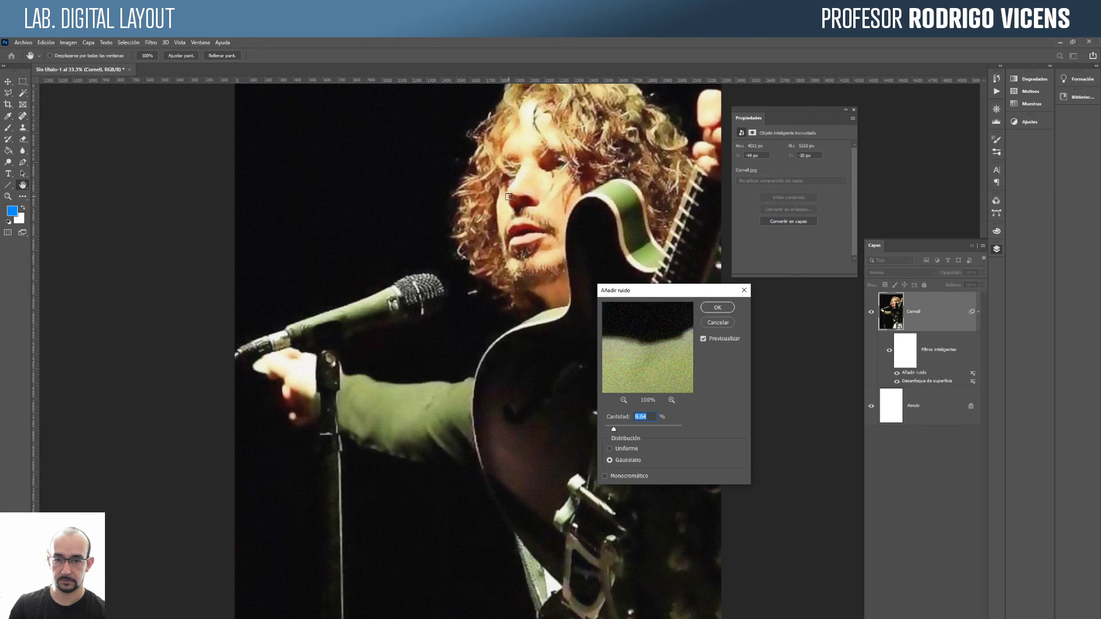
left_click(521, 188, "ctrl")
left_click(521, 189, "ctrl")
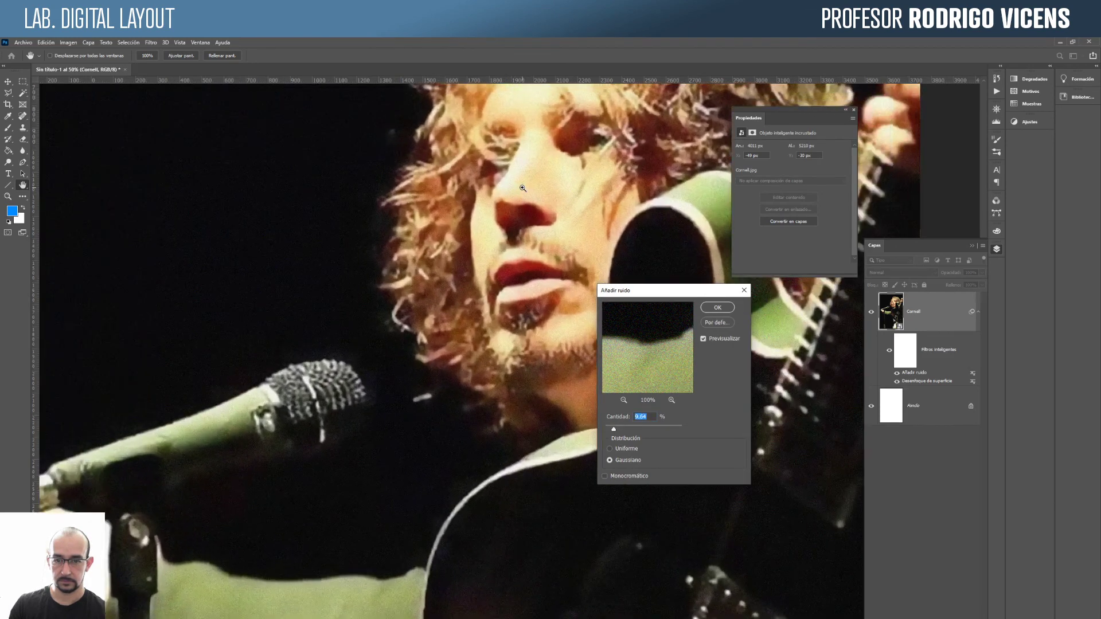
left_click(718, 308)
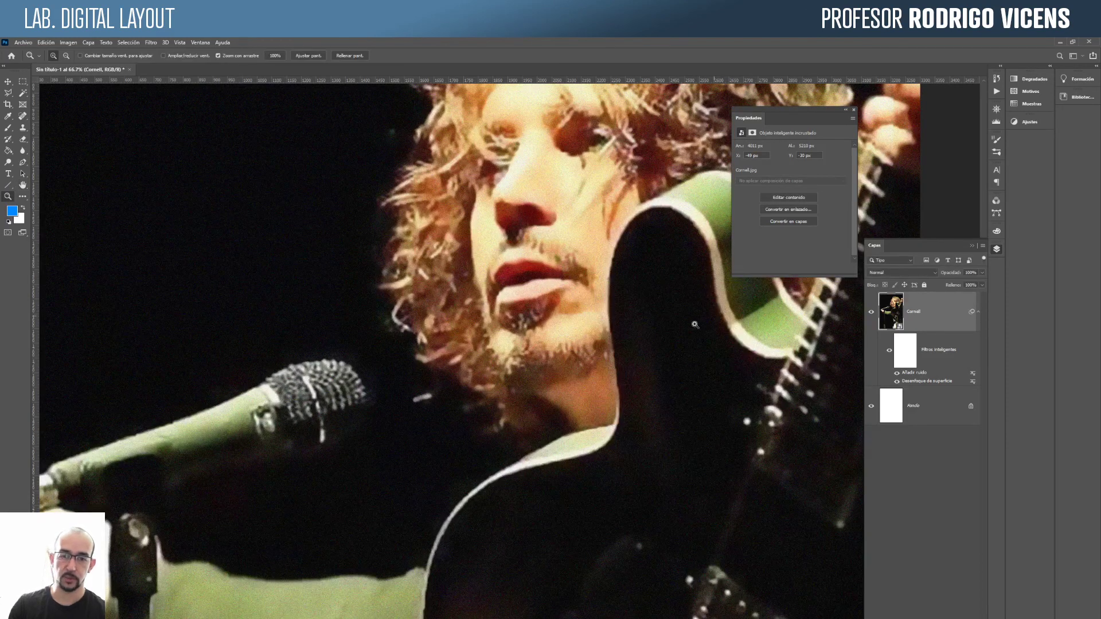
left_click(517, 381, "alt")
left_click(516, 381, "alt")
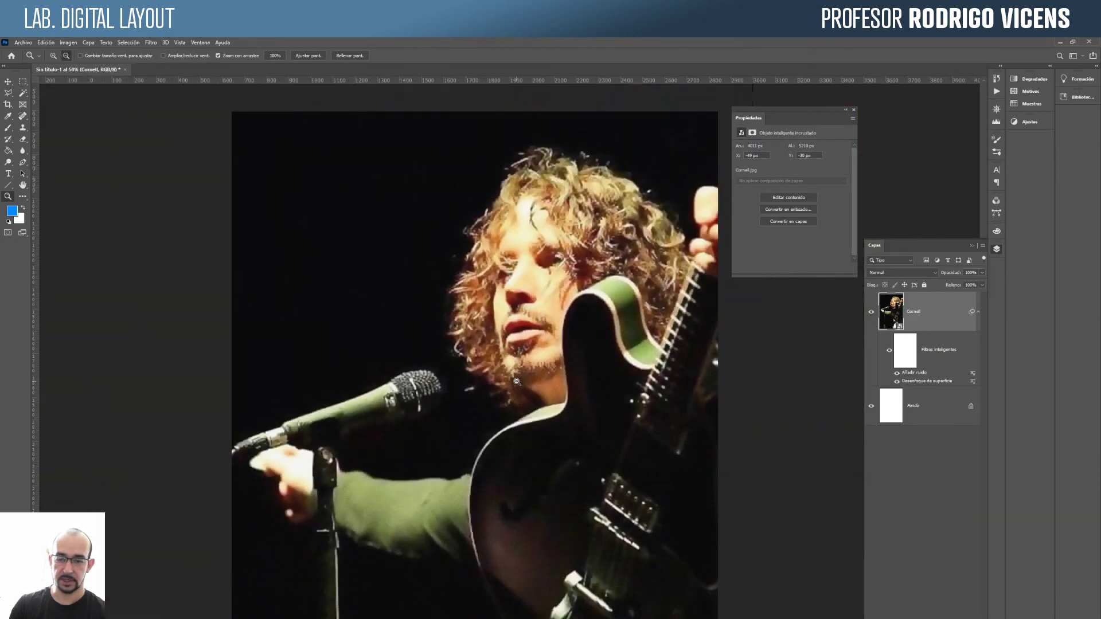